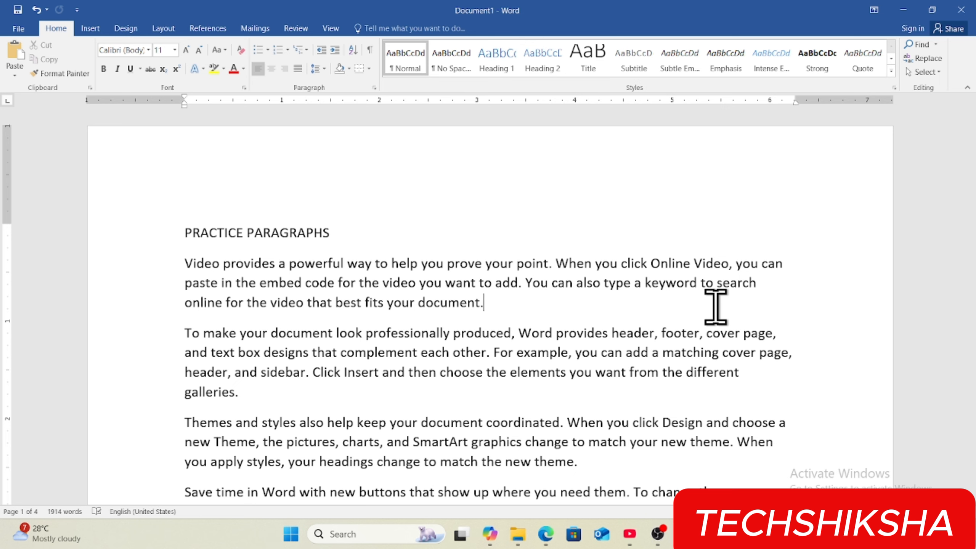
- Select all the text in the document and clear the selection
drag(187, 234, 327, 496)
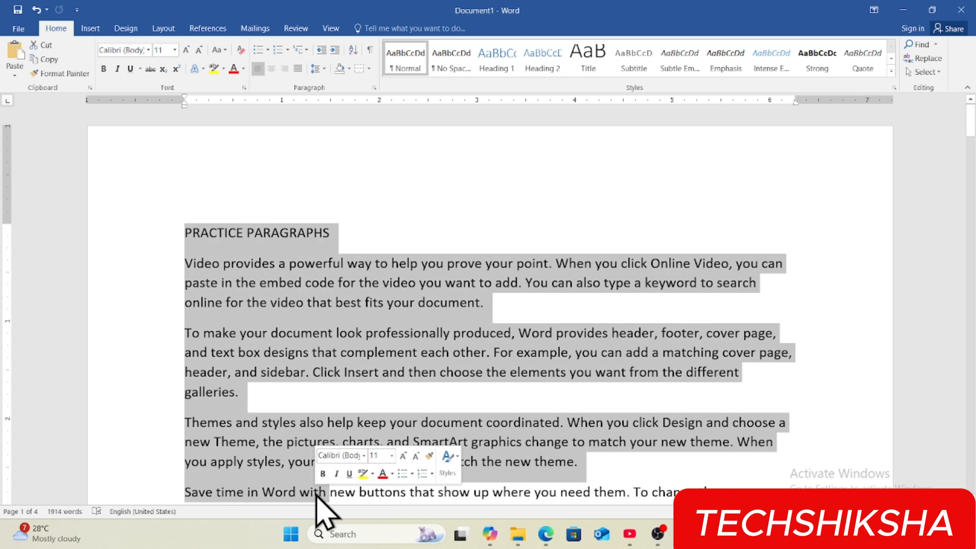
click(772, 325)
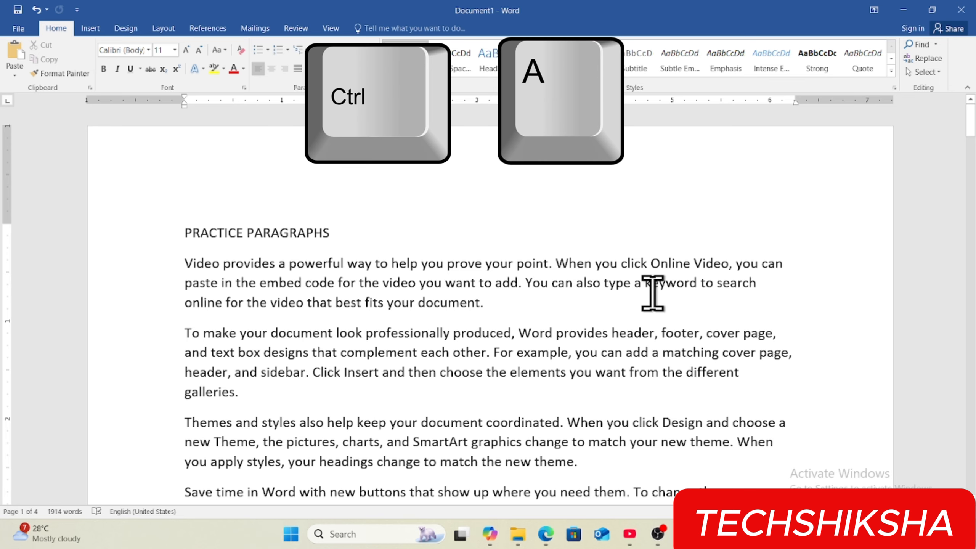
key(ctrl+a)
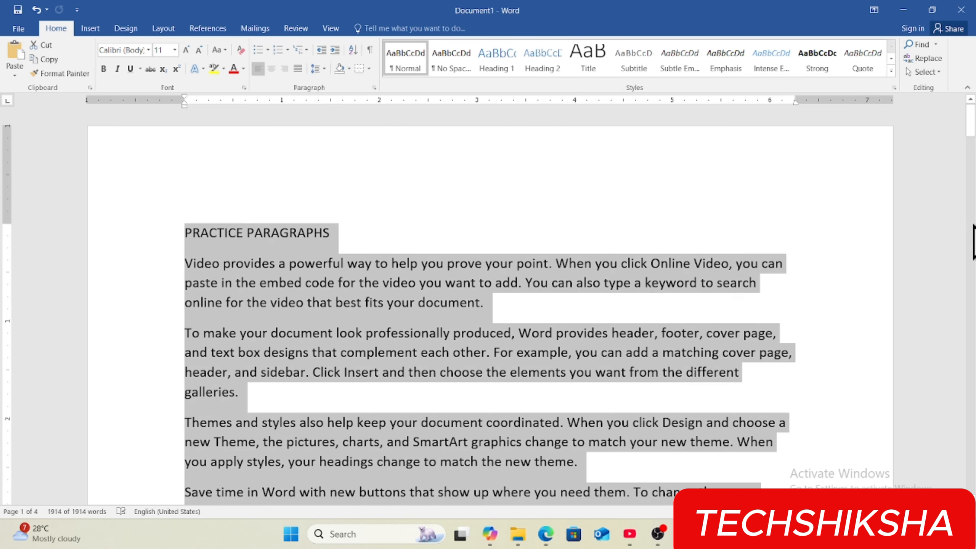
mouse_move(974, 133)
mouse_down()
mouse_move(974, 400)
mouse_move(974, 115)
mouse_up()
click(623, 285)
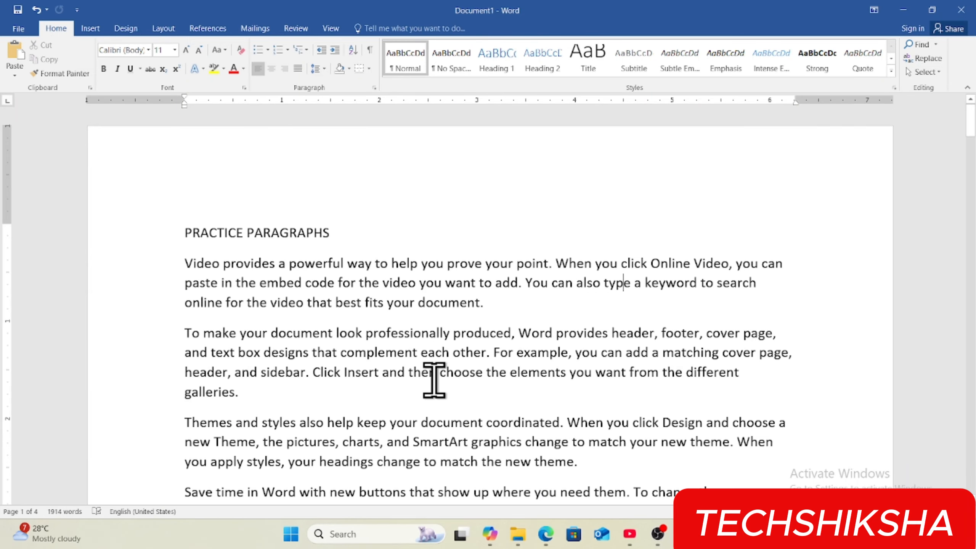
- Make the first-line title PRACTICE PARAGRAPHS bold and remove the bold formatting again
triple_click(212, 233)
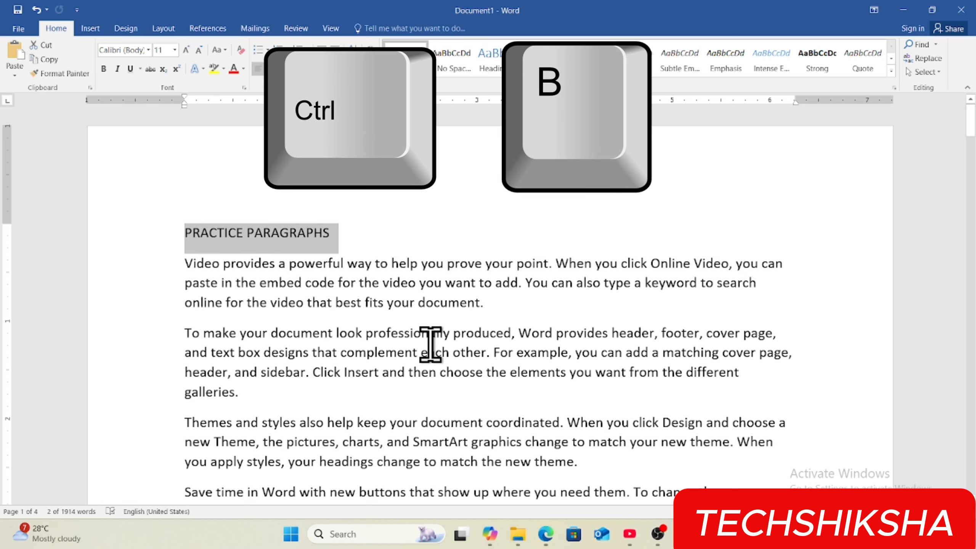
key(ctrl+b)
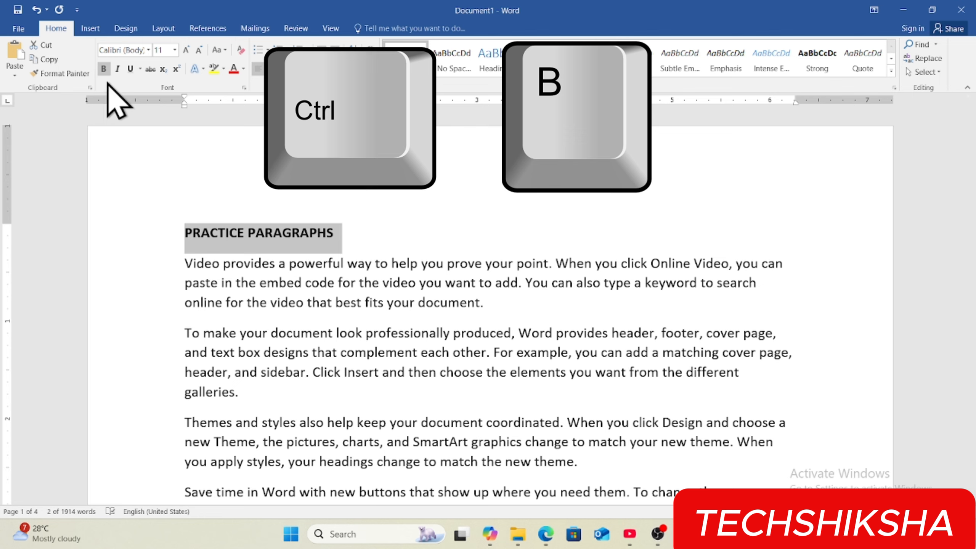
key(ctrl+b)
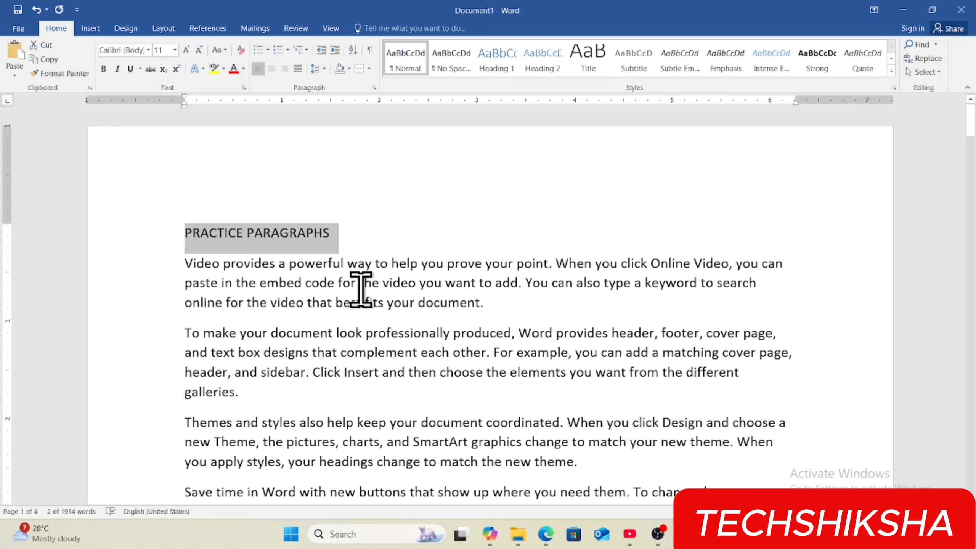
- Copy the selected title PRACTICE PARAGRAPHS and paste it at the end of the first body paragraph
key(ctrl+c)
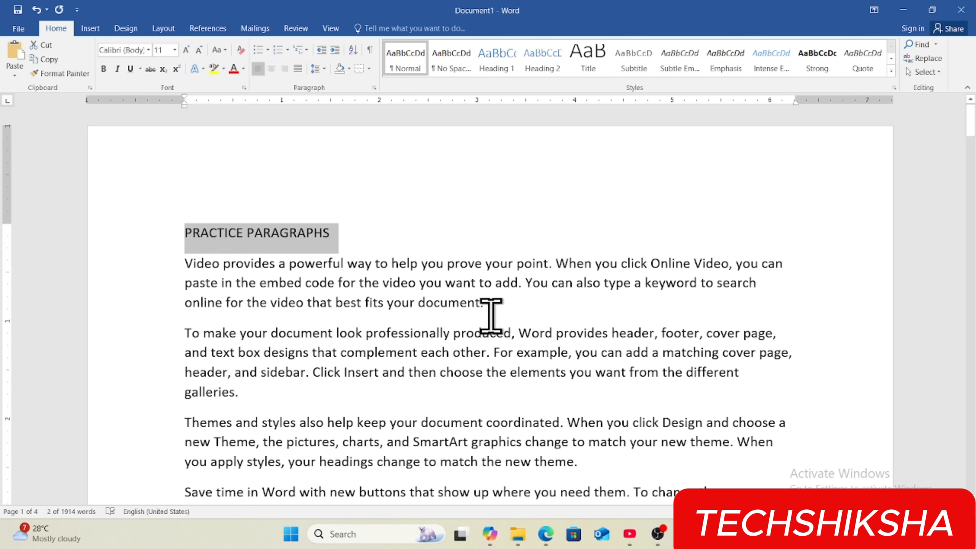
click(510, 314)
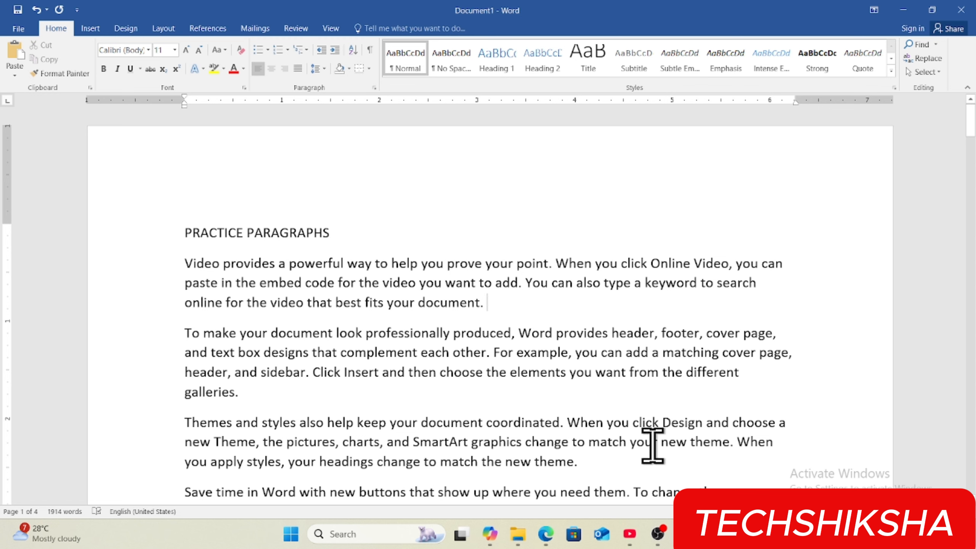
key(ctrl+v)
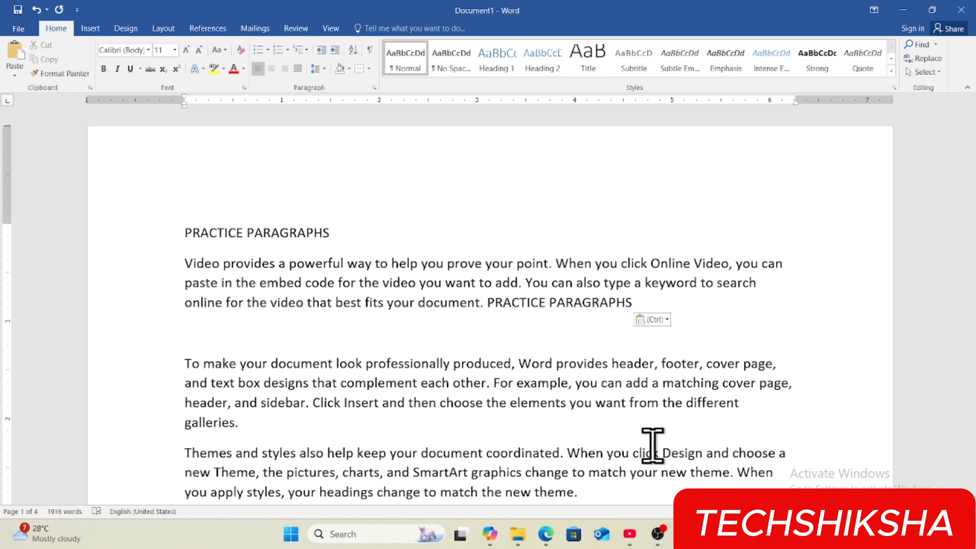
- Centre the title line and set it back to left alignment, doing this twice
click(224, 235)
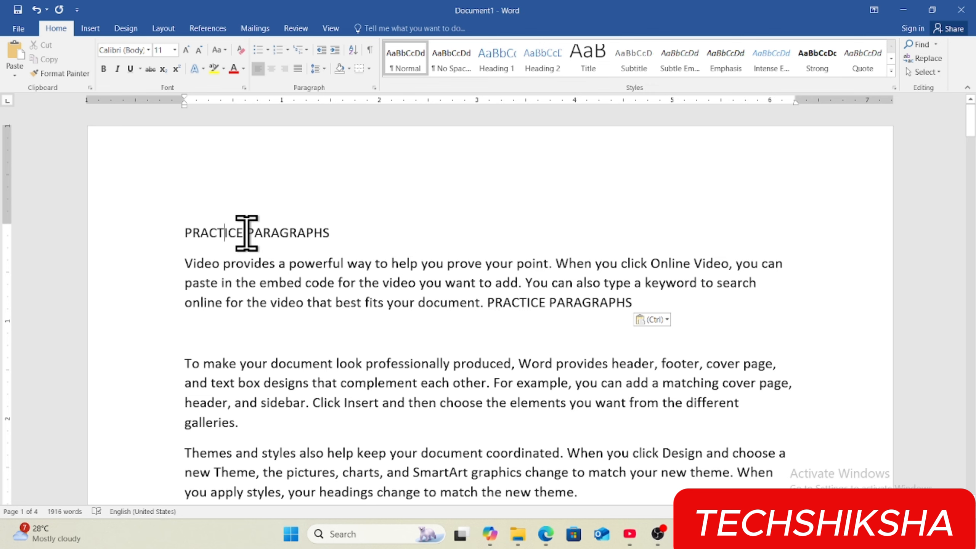
drag(352, 295, 435, 303)
click(433, 303)
click(331, 235)
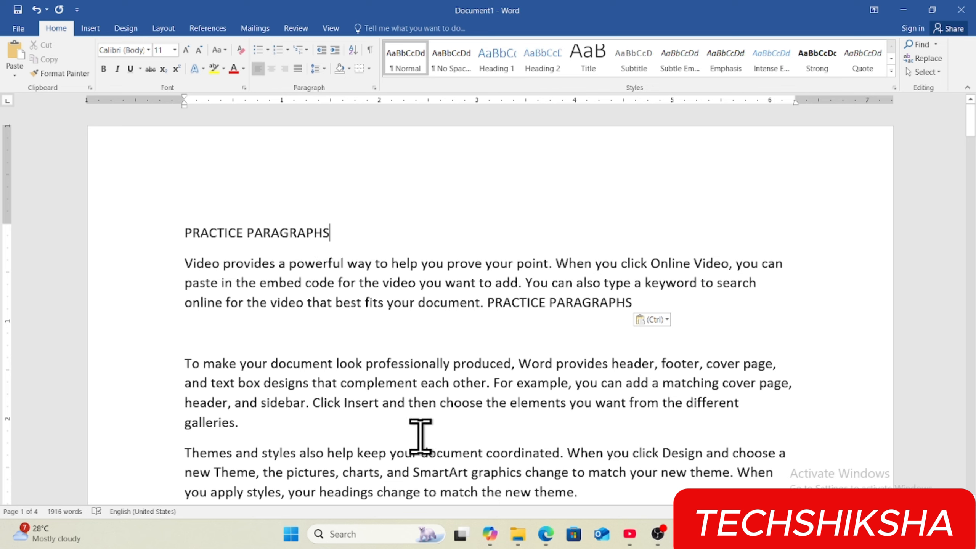
key(ctrl+e)
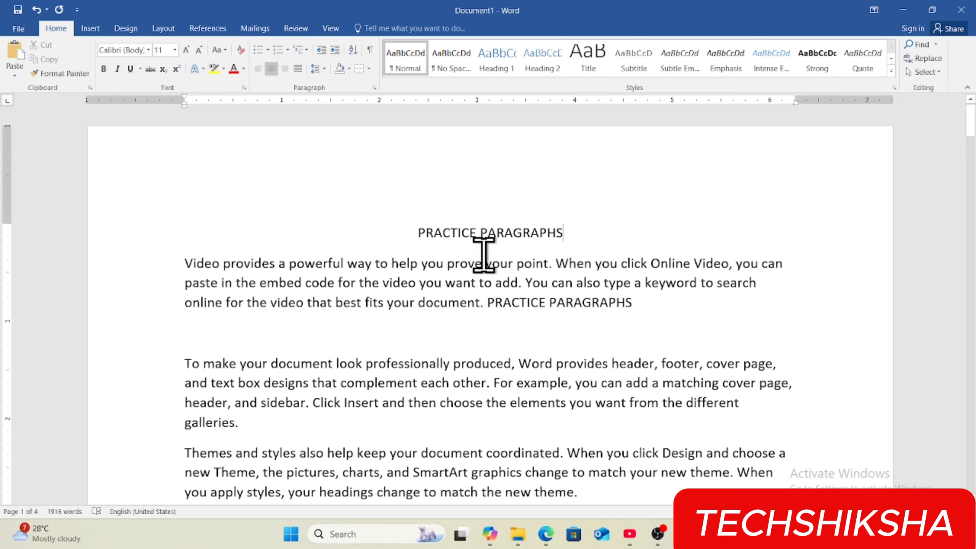
key(ctrl+l)
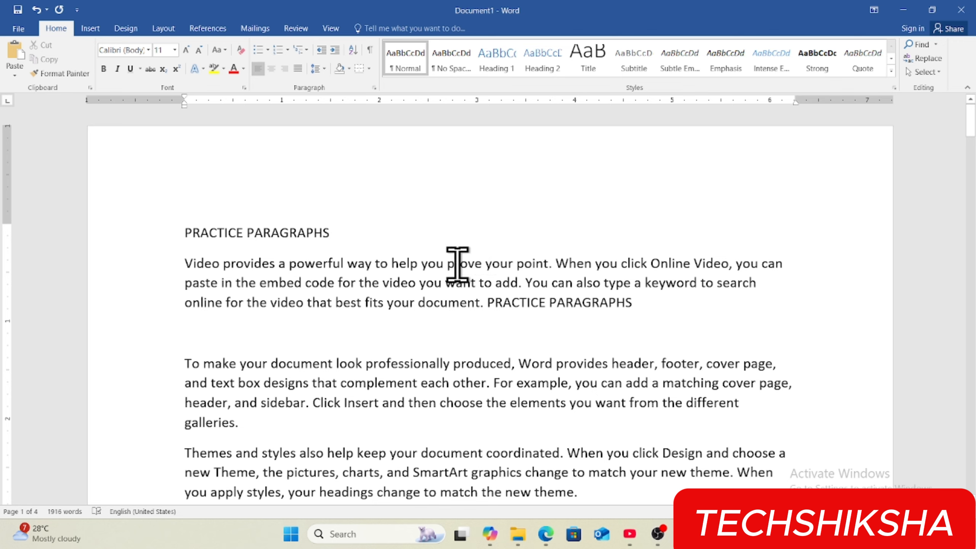
key(ctrl+e)
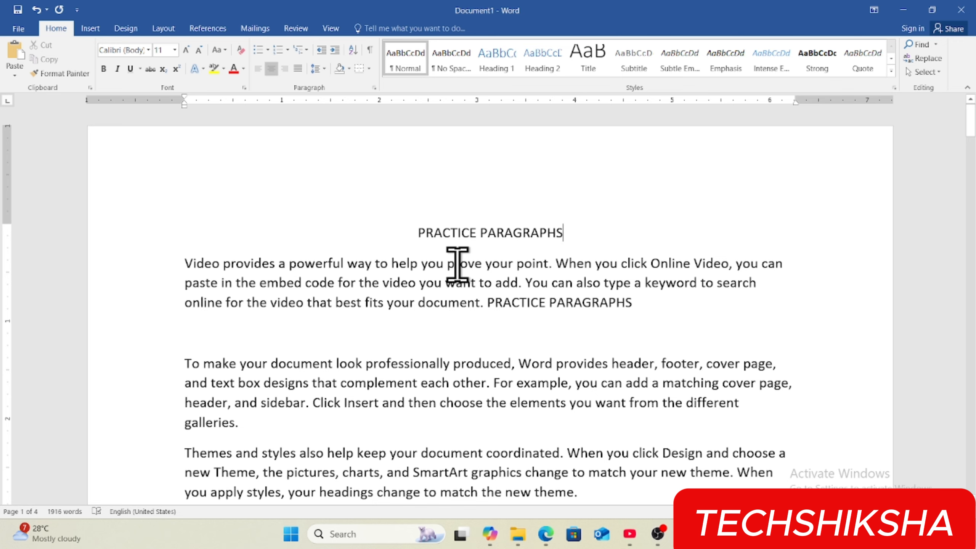
key(ctrl+l)
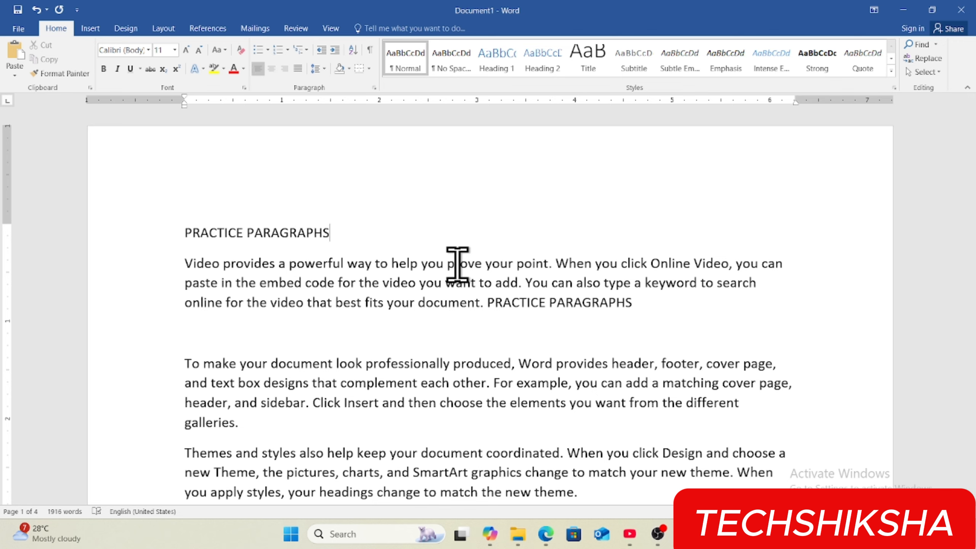
- Search the document for "TO" and for "FOR", and close the search pane
key(ctrl+f)
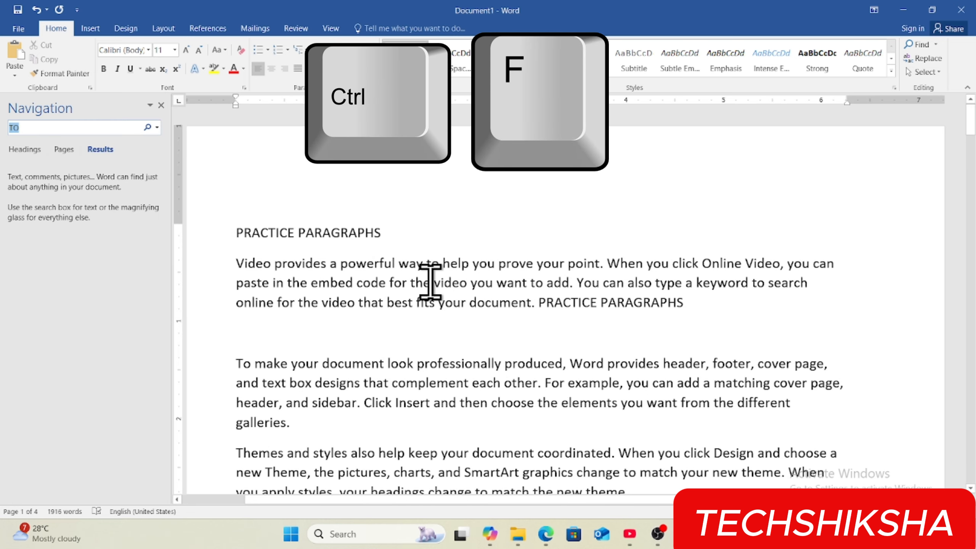
text(TO)
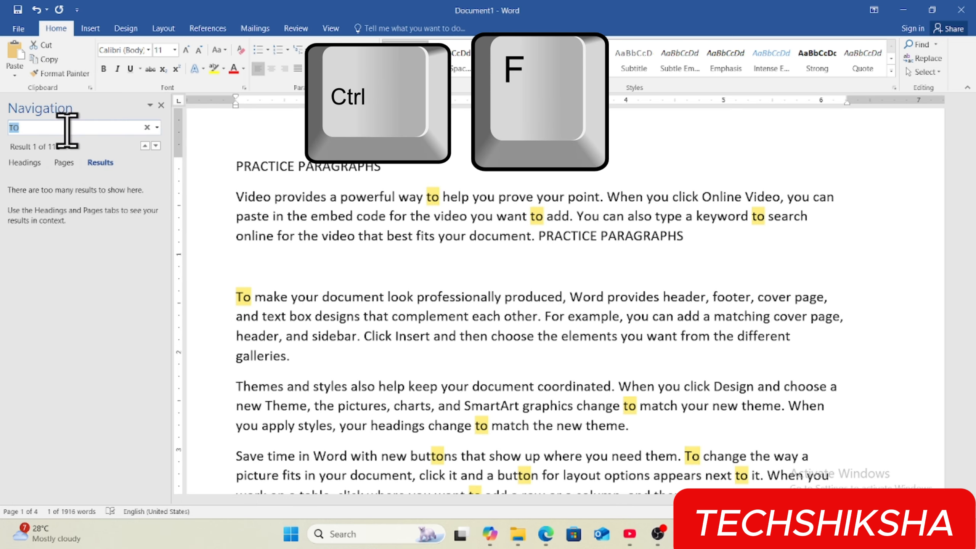
key(BackSpace)
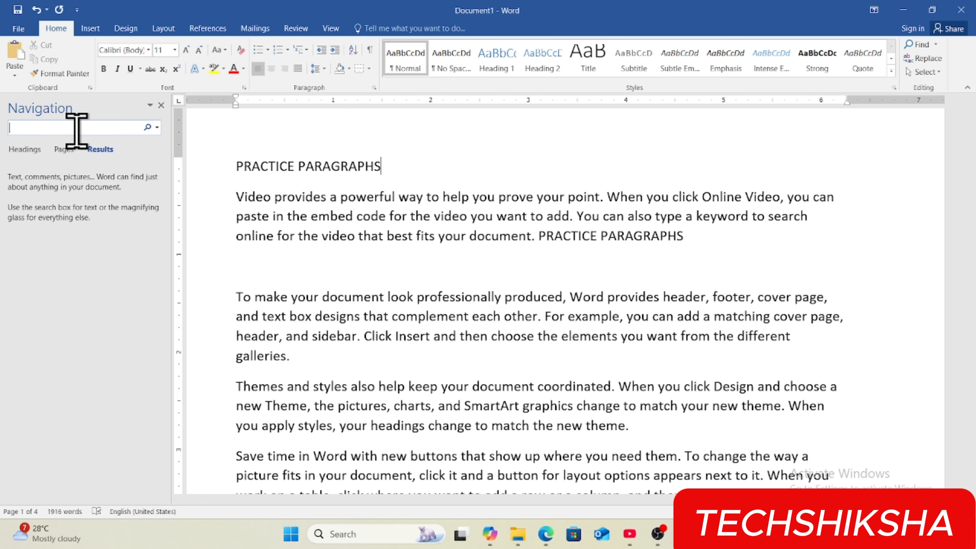
text(FOR)
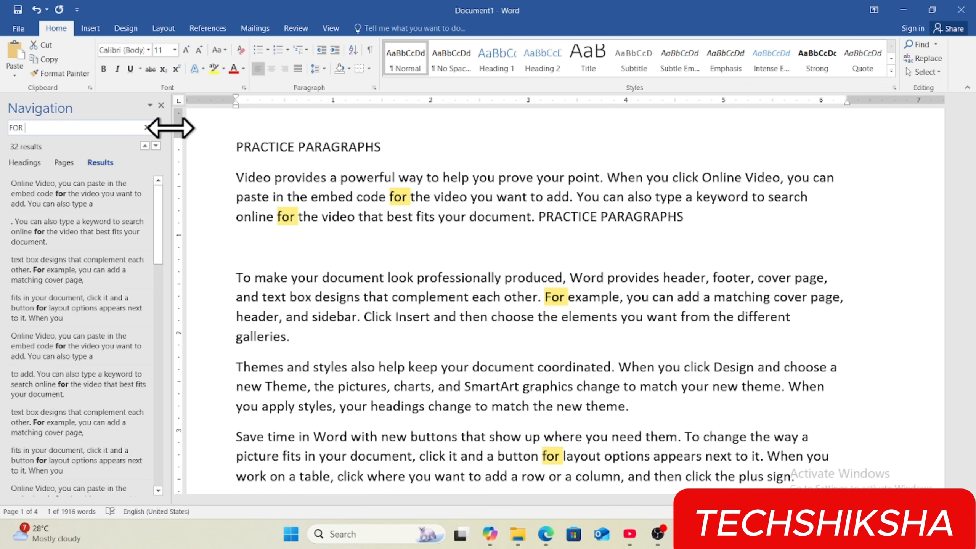
click(161, 105)
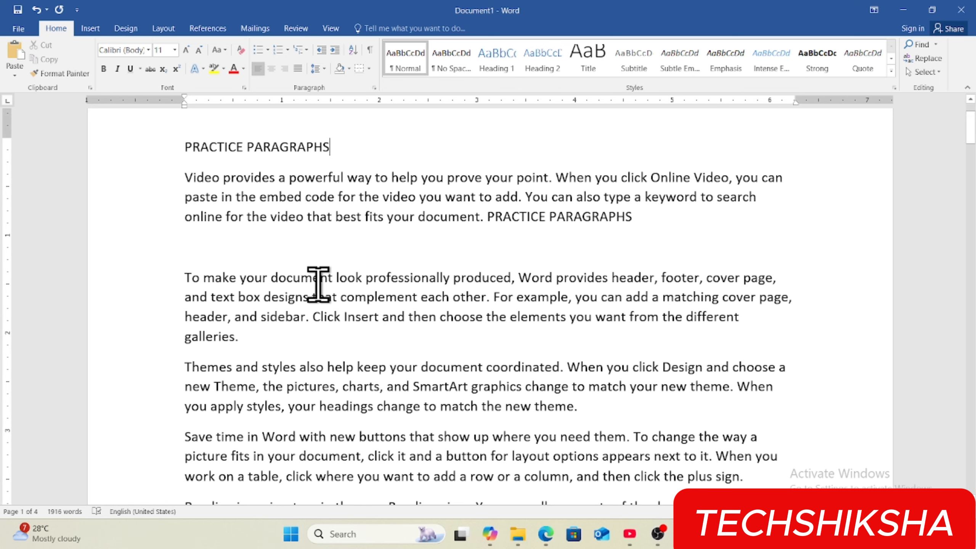
- Go to page 3 of the document using Go To, and close the dialog and the Navigation pane
key(ctrl+g)
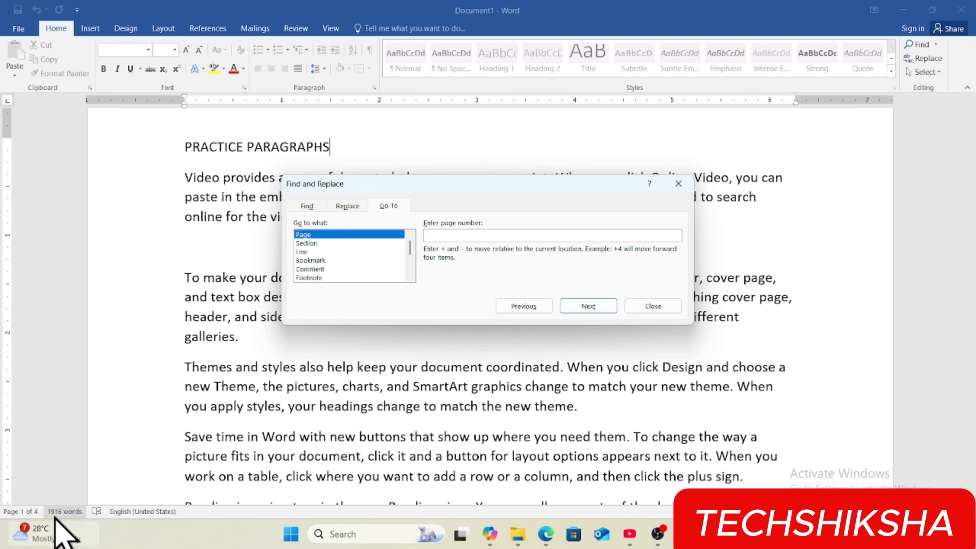
click(26, 517)
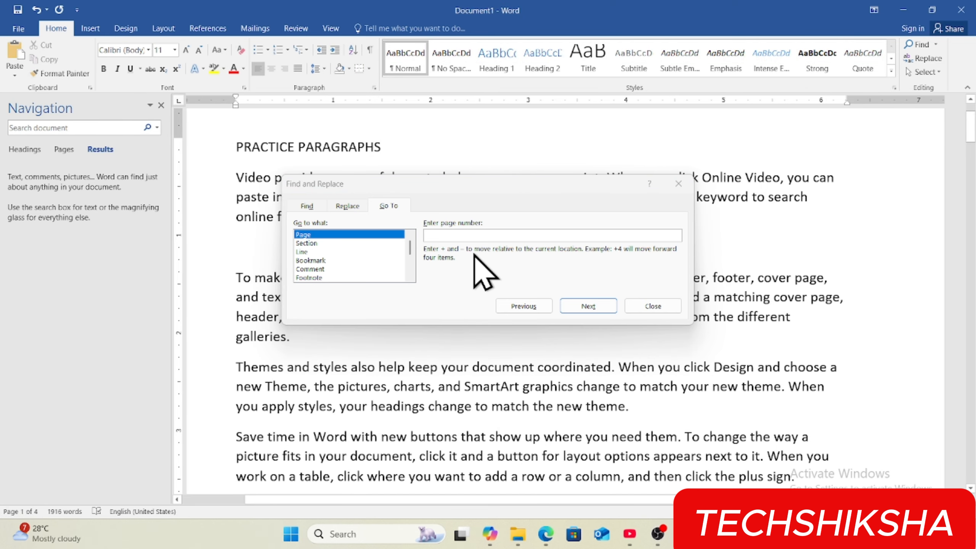
click(475, 235)
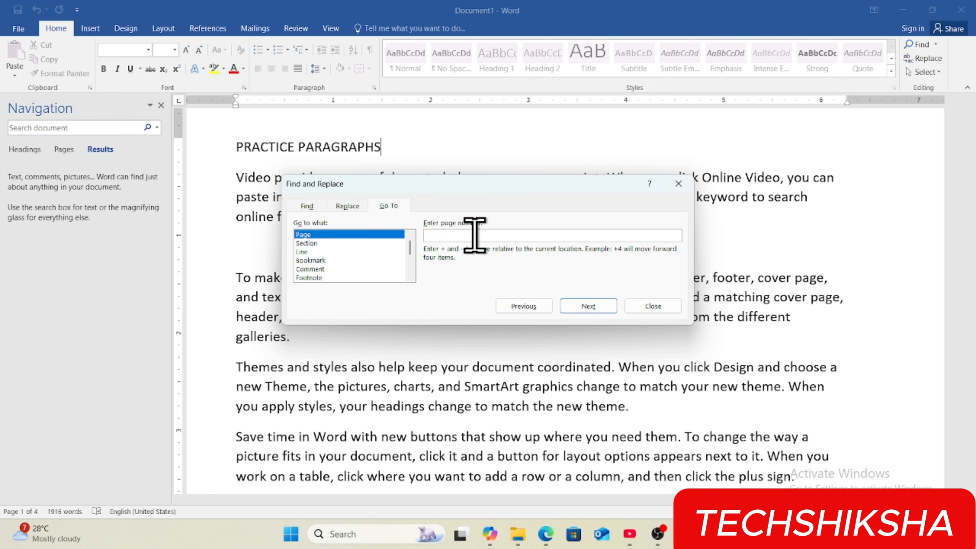
text(3)
key(Return)
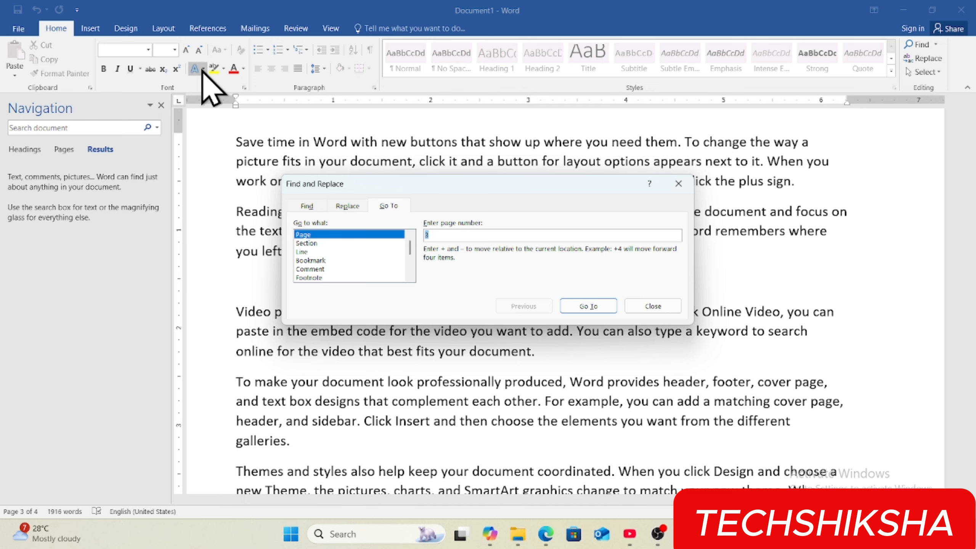
click(163, 108)
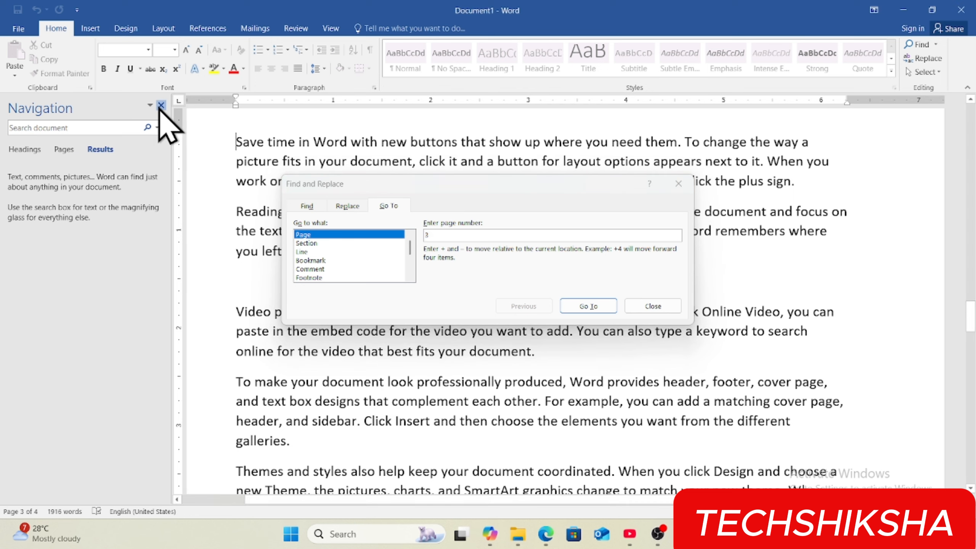
click(653, 307)
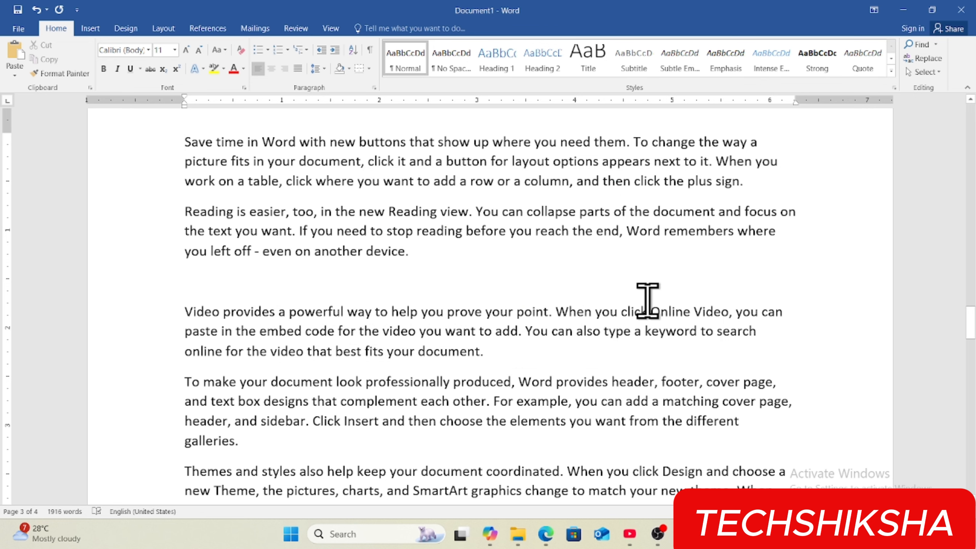
- Replace every "FOR" in the document with "TO" and close the Find and Replace dialog
key(ctrl+f)
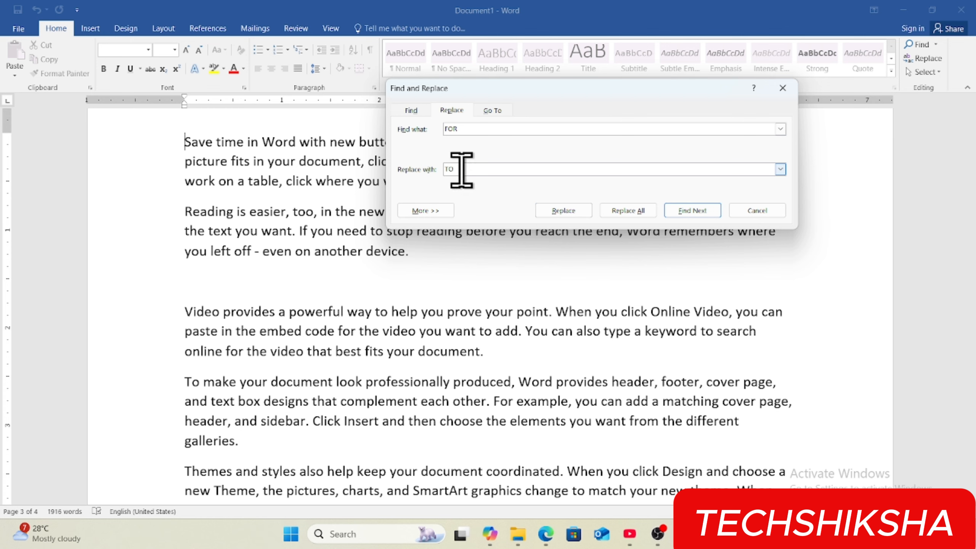
click(632, 214)
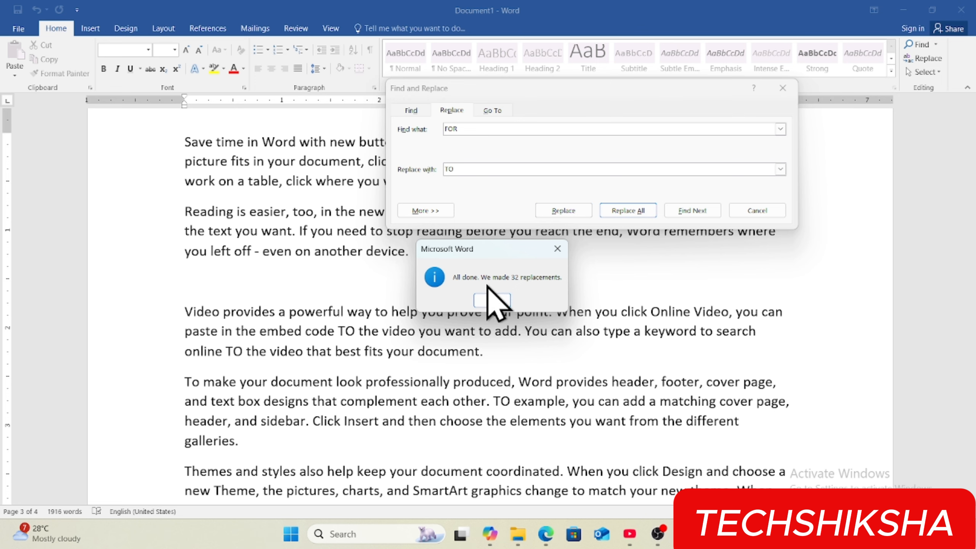
click(488, 300)
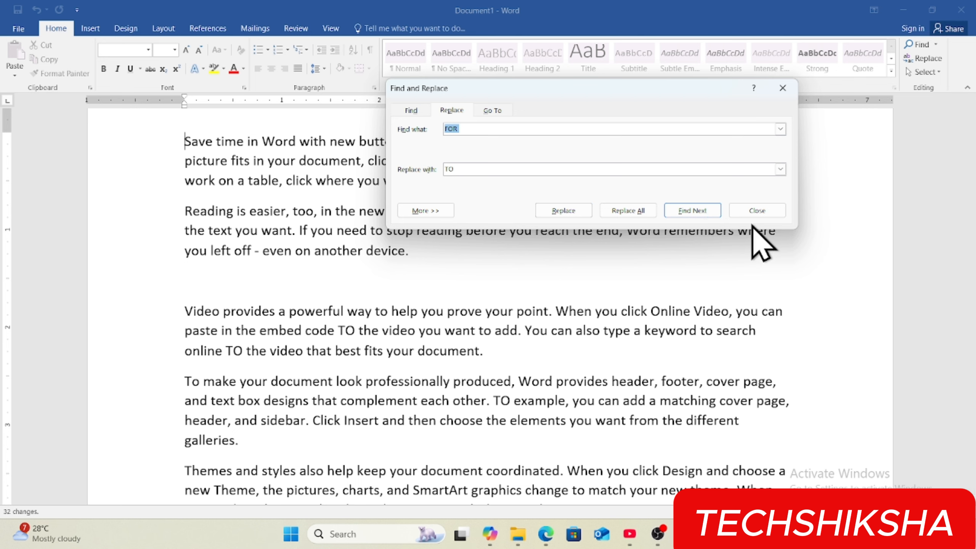
click(757, 210)
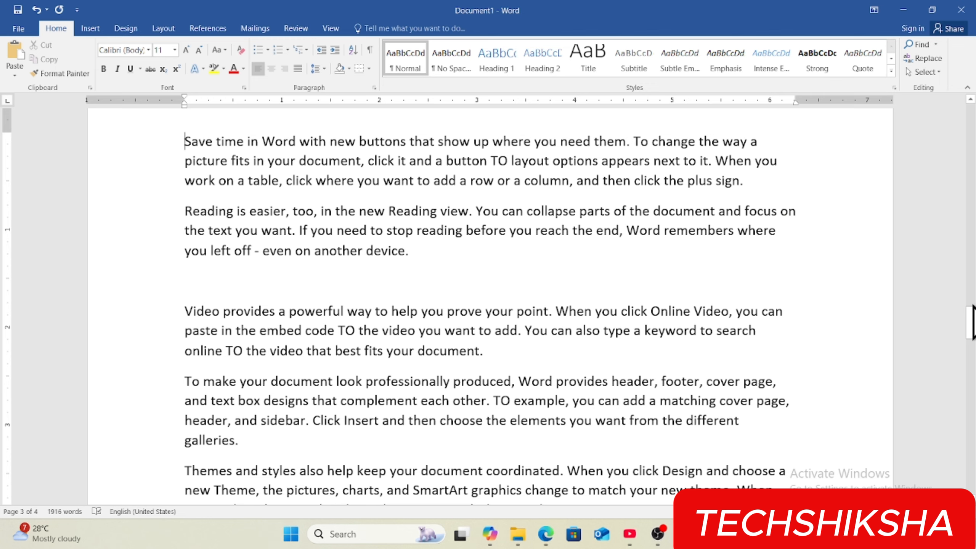
- Italicise the word PRACTICE in the title on the document's first page
drag(973, 310, 975, 108)
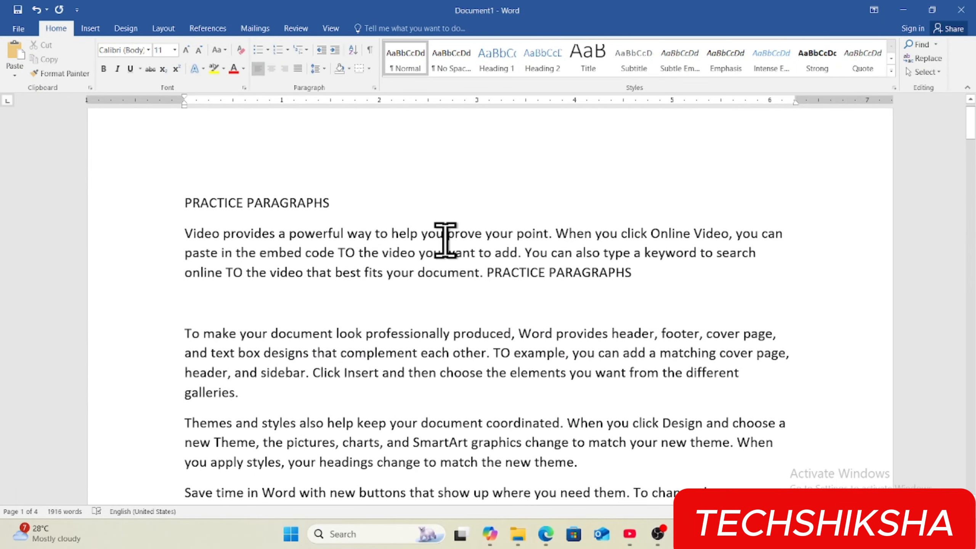
double_click(226, 208)
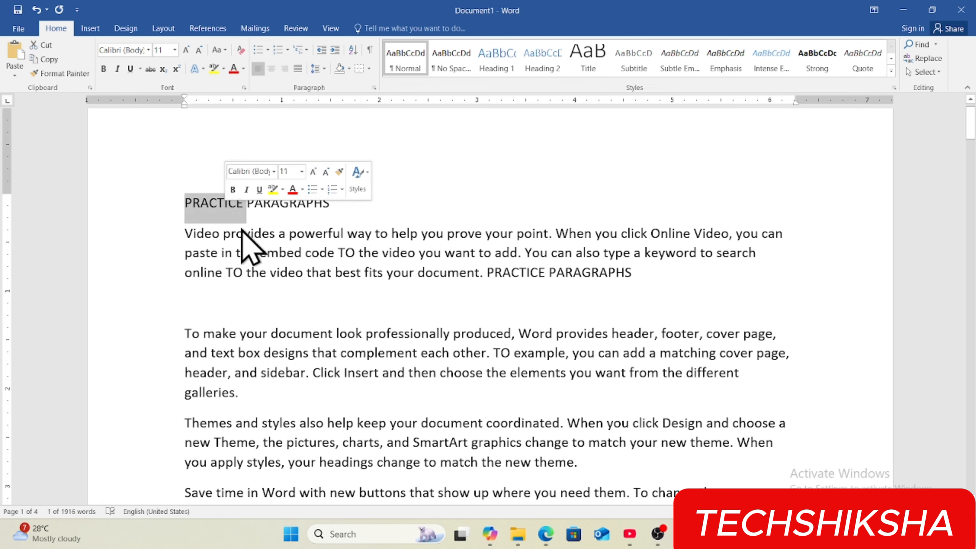
key(ctrl+i)
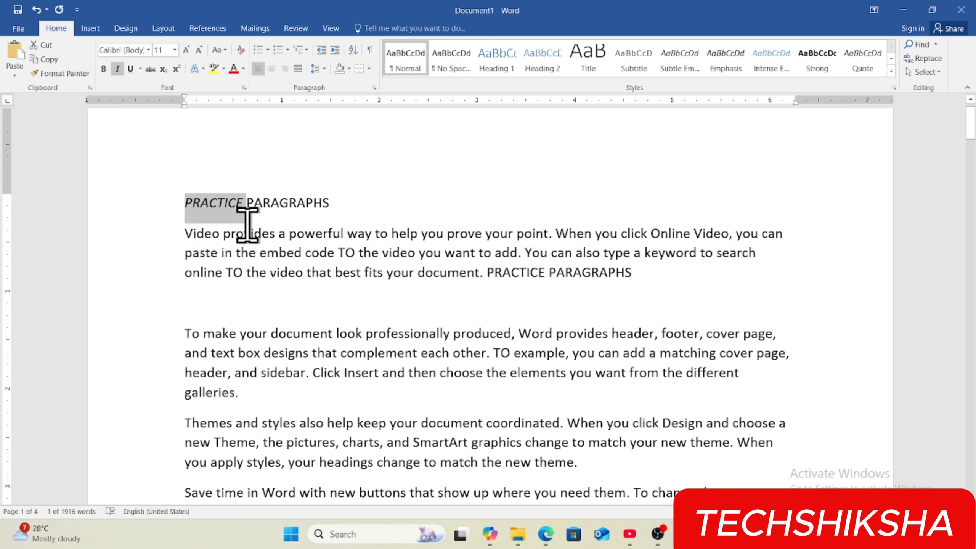
- Toggle italics on and off for the whole title PRACTICE PARAGRAPHS, leaving it in regular text
triple_click(294, 204)
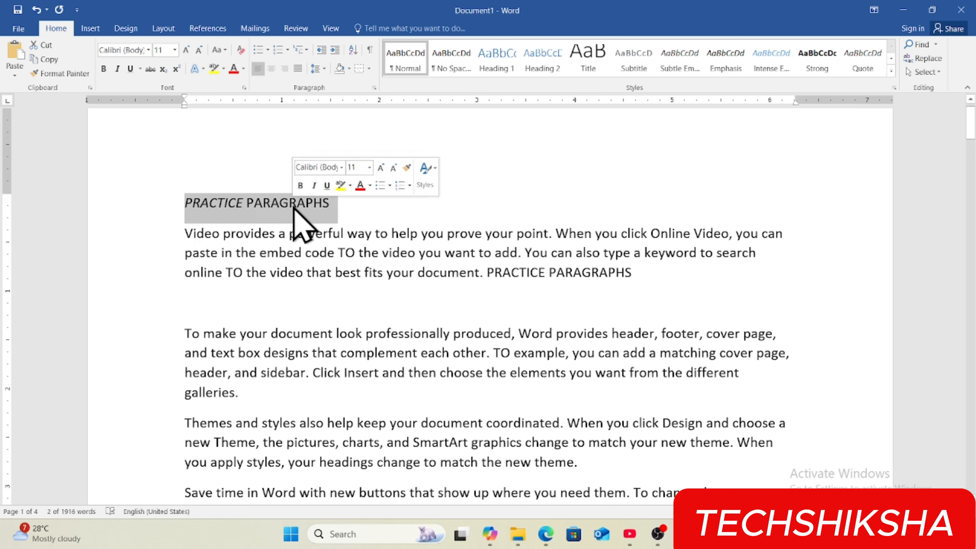
key(ctrl+i)
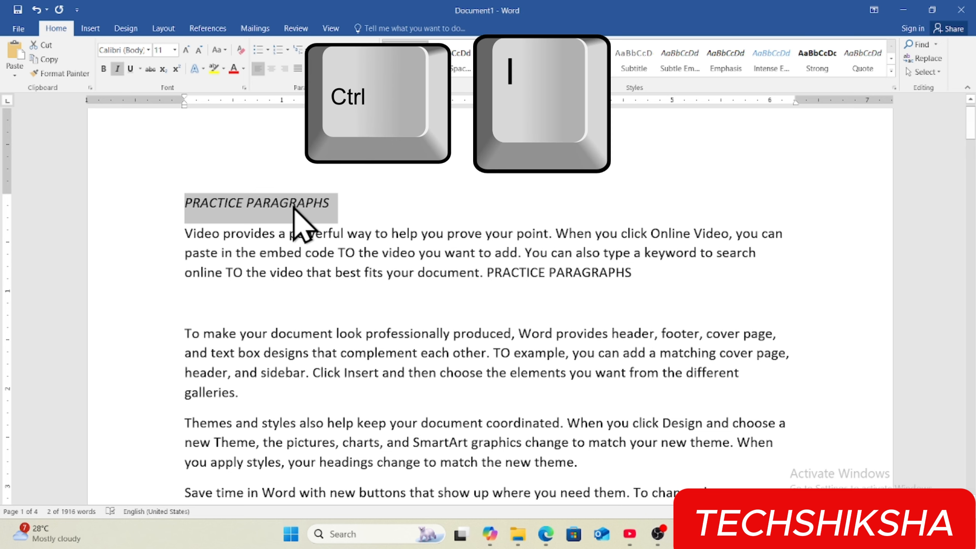
key(ctrl+i)
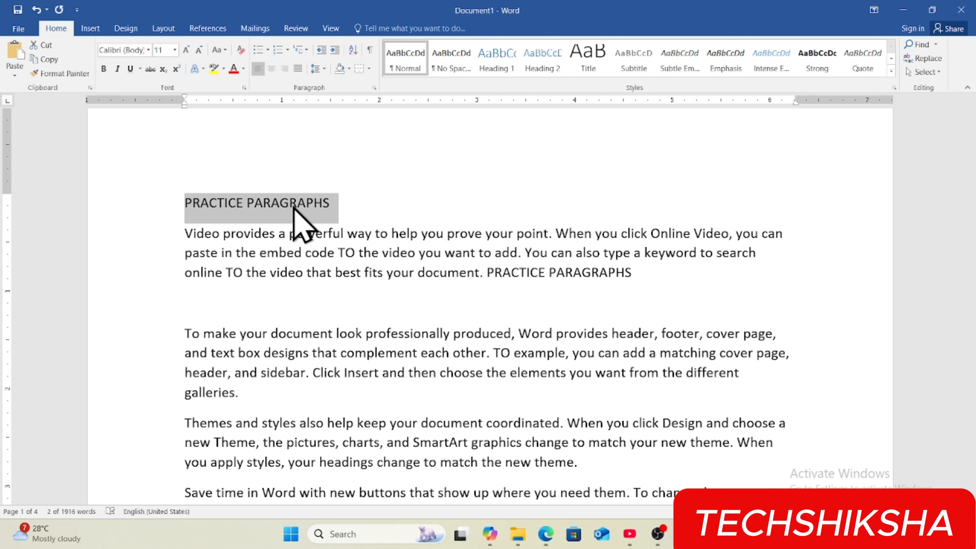
key(ctrl+i)
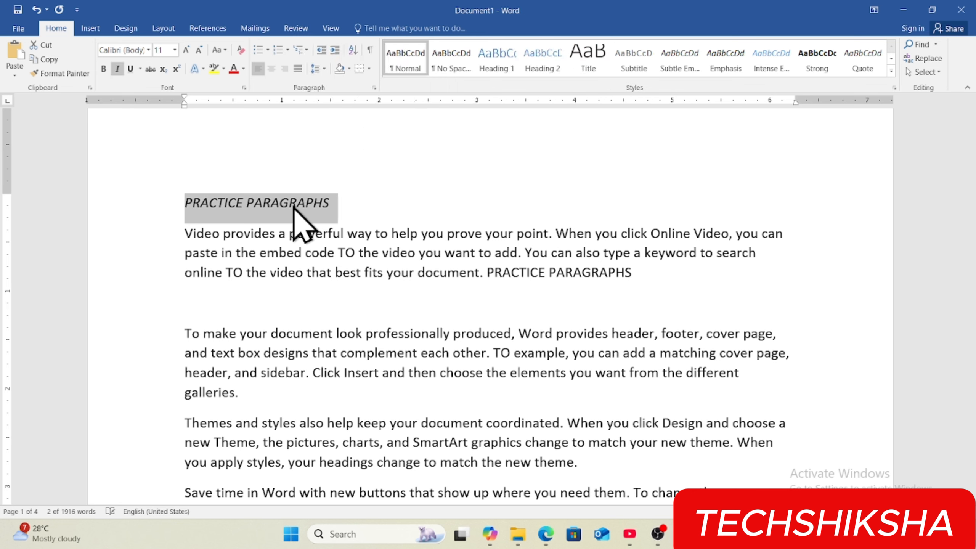
key(ctrl+i)
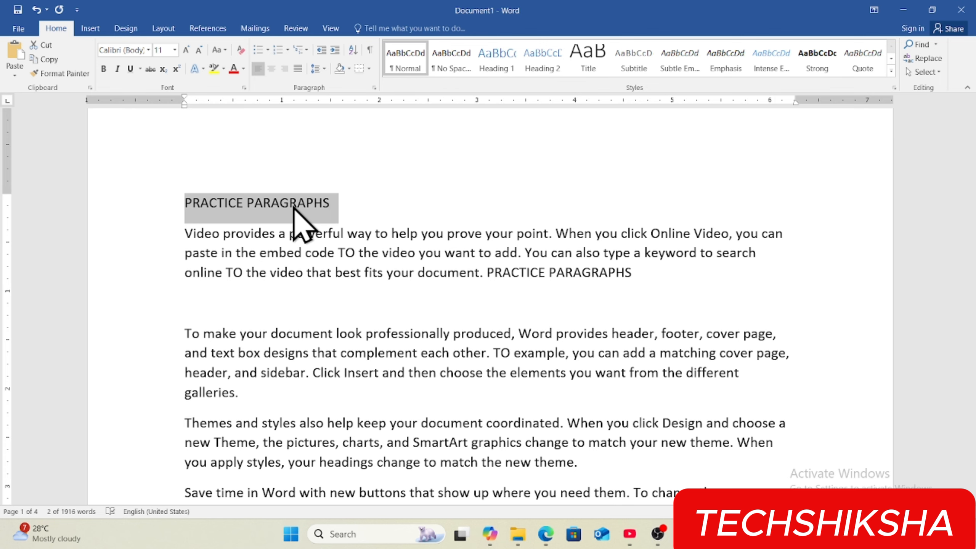
click(319, 254)
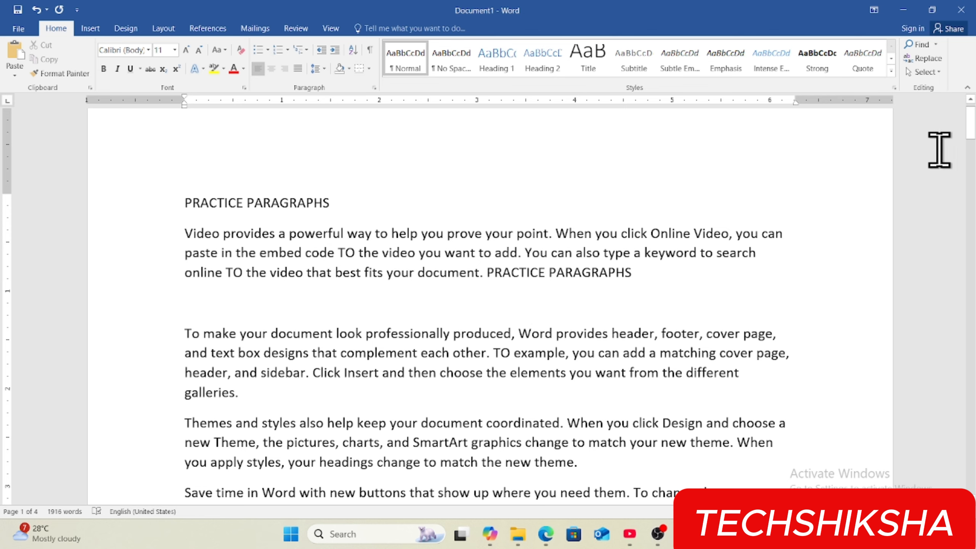
- Justify the first three paragraphs below the title and the paragraph beginning "Save time in Word"
mouse_move(971, 139)
mouse_down()
mouse_move(970, 175)
mouse_move(970, 131)
mouse_up()
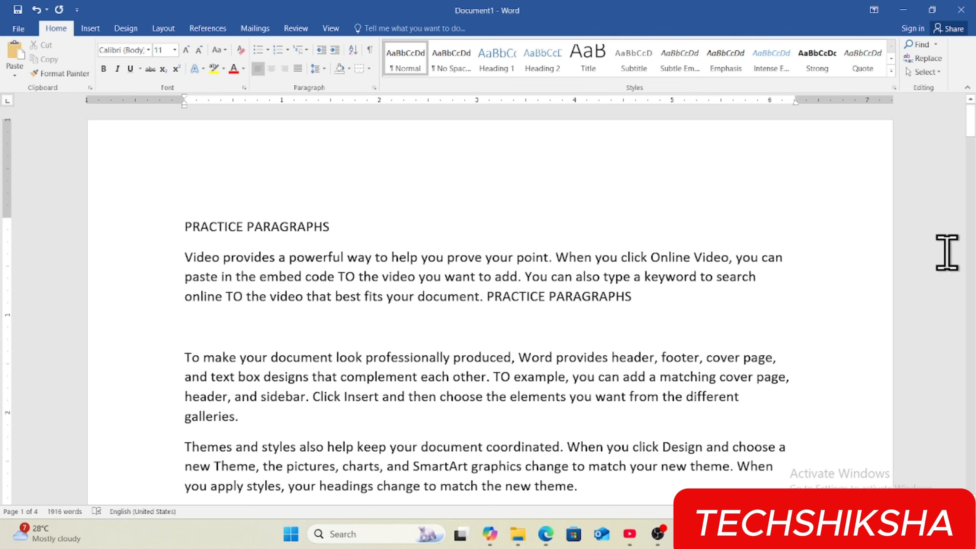
scroll(972, 131, down, 2)
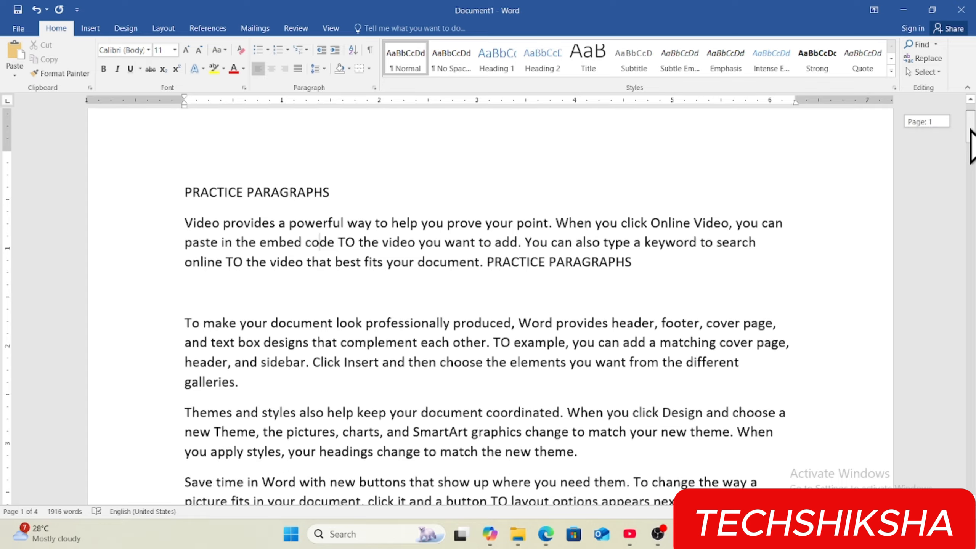
scroll(972, 135, up, 1)
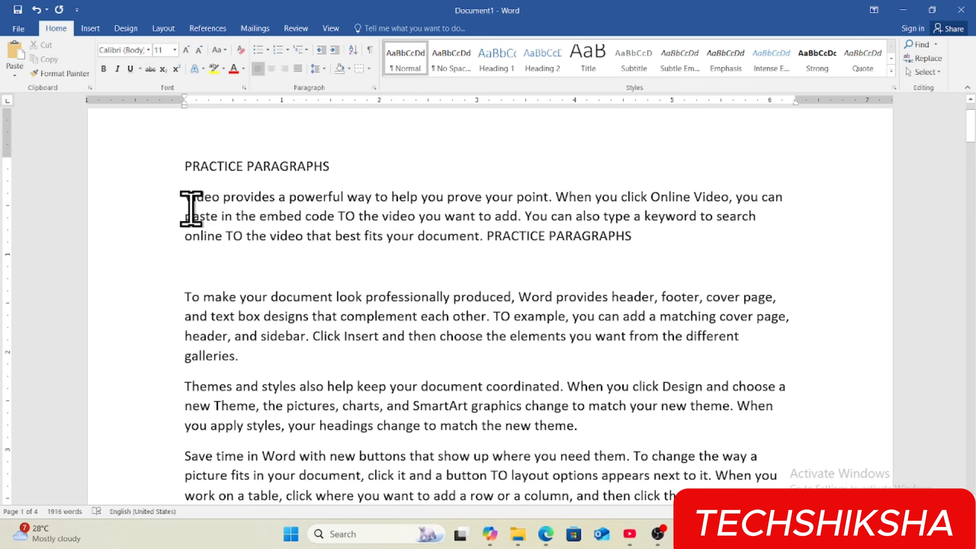
drag(184, 197, 593, 426)
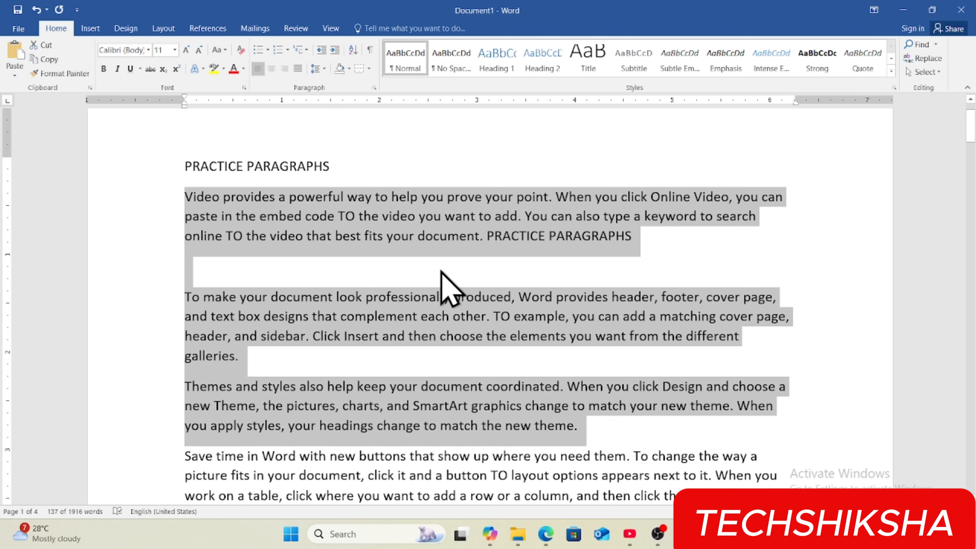
key(ctrl+j)
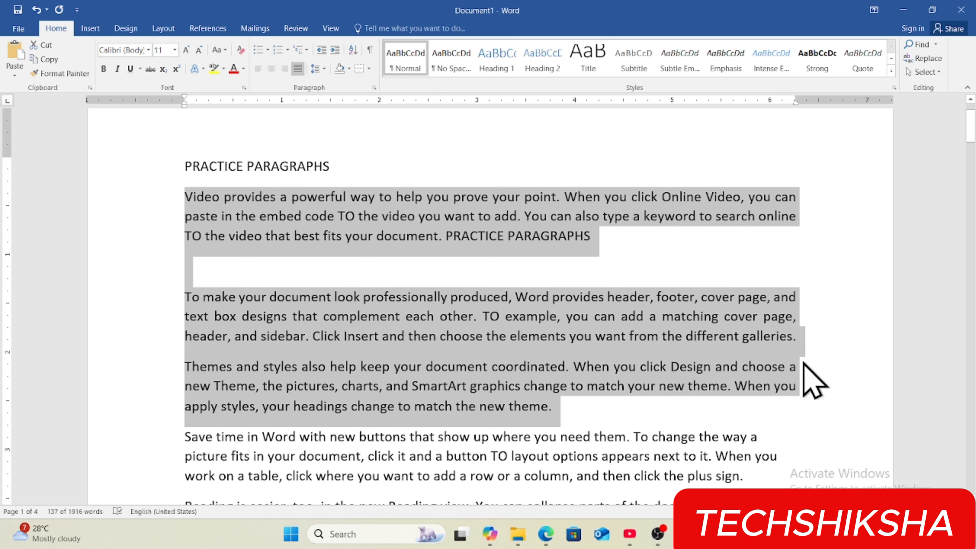
click(682, 344)
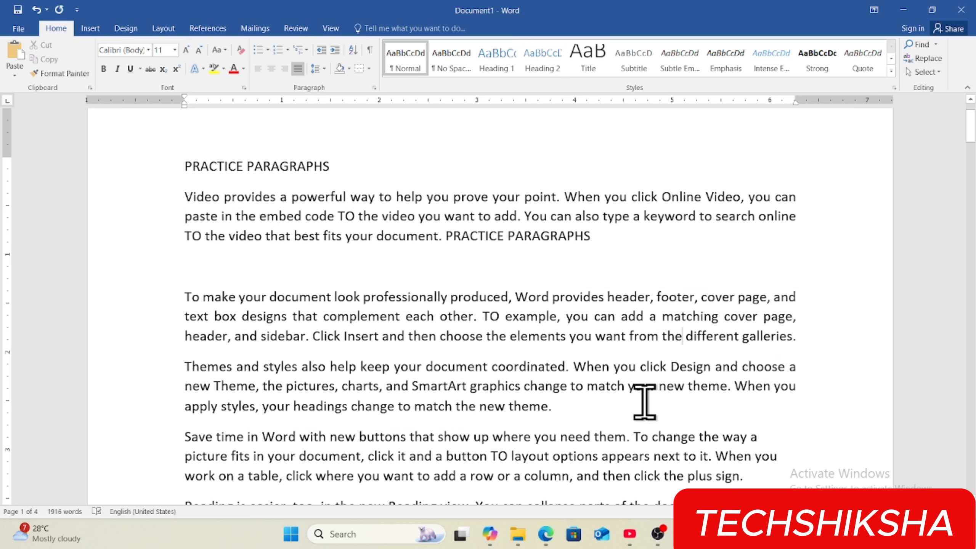
click(602, 454)
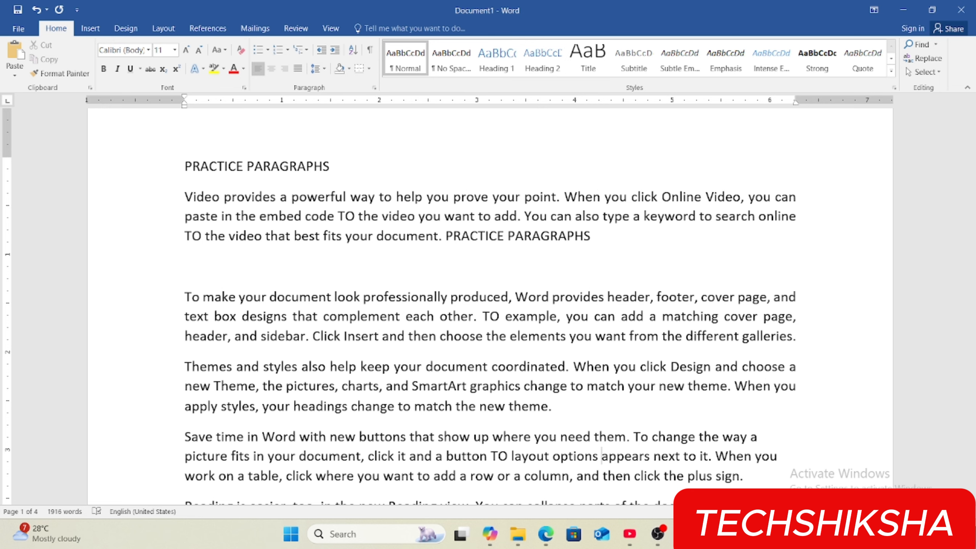
key(ctrl+j)
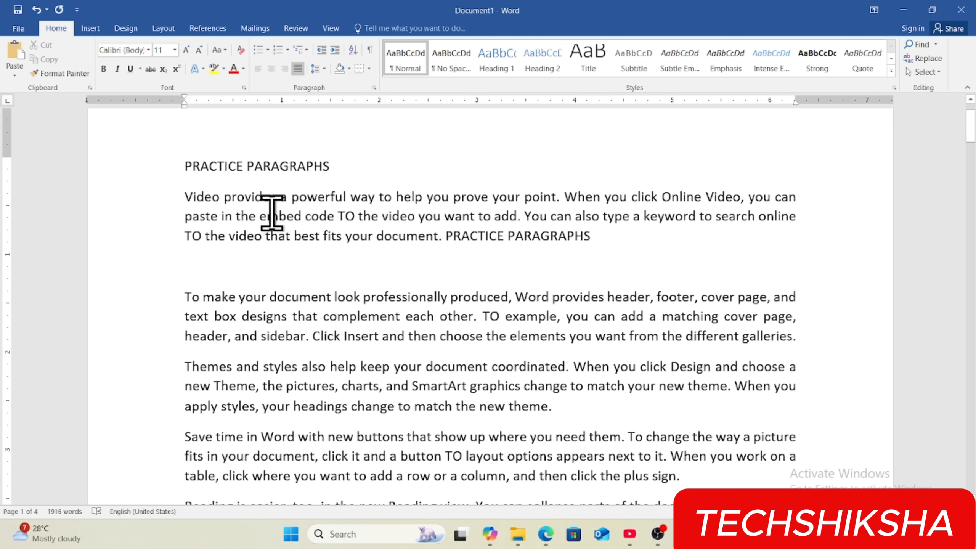
- Link the word Video at the start of the first paragraph to the file mailmerge.docx in the Documents folder
double_click(213, 198)
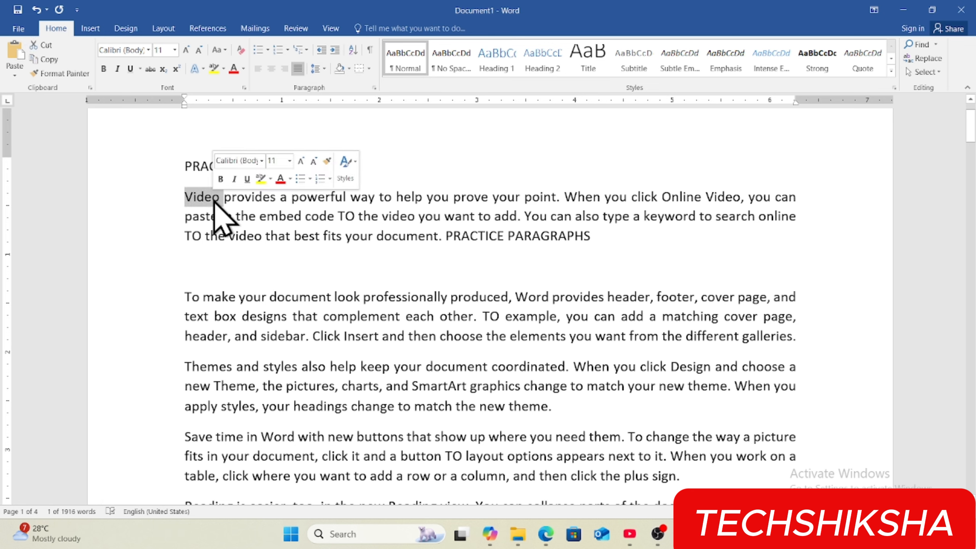
key(ctrl+k)
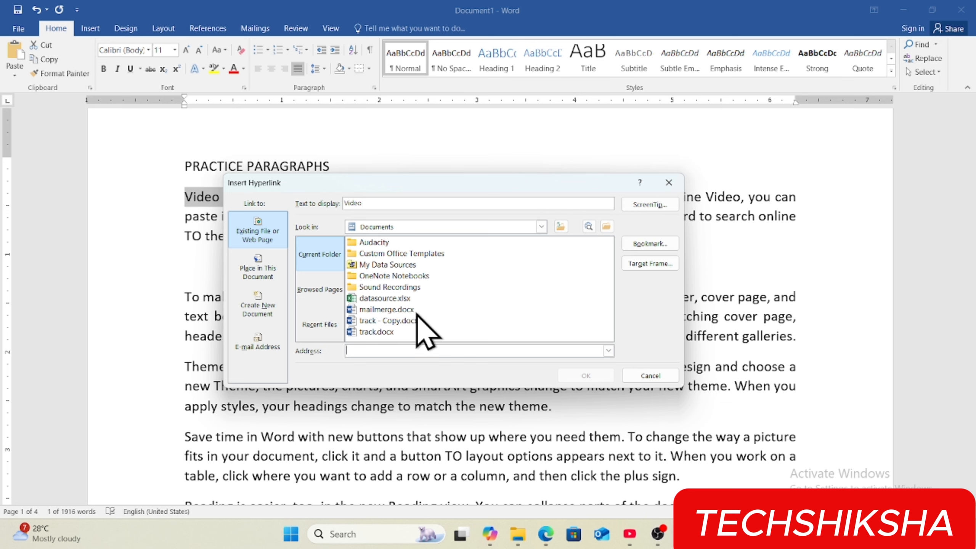
click(367, 299)
click(372, 311)
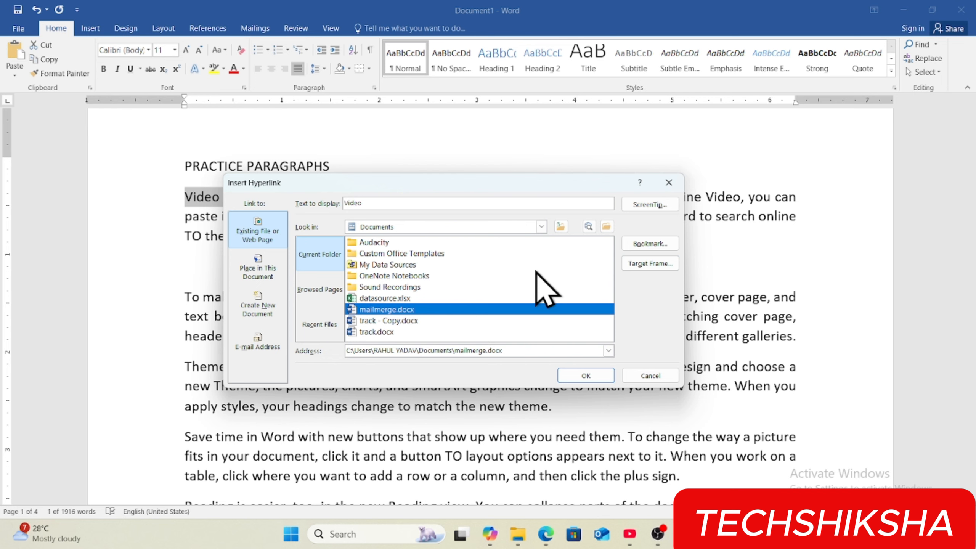
key(Down)
key(Down)
key(Up)
key(Up)
click(585, 375)
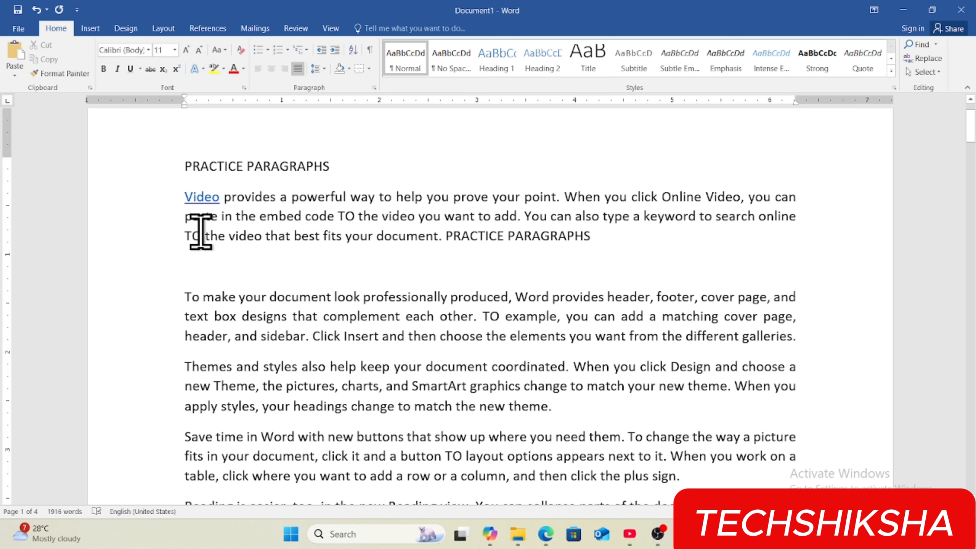
- Follow the Video hyperlink, allow mailmerge.docx to open, and return to the practice document
ctrl+click(202, 198)
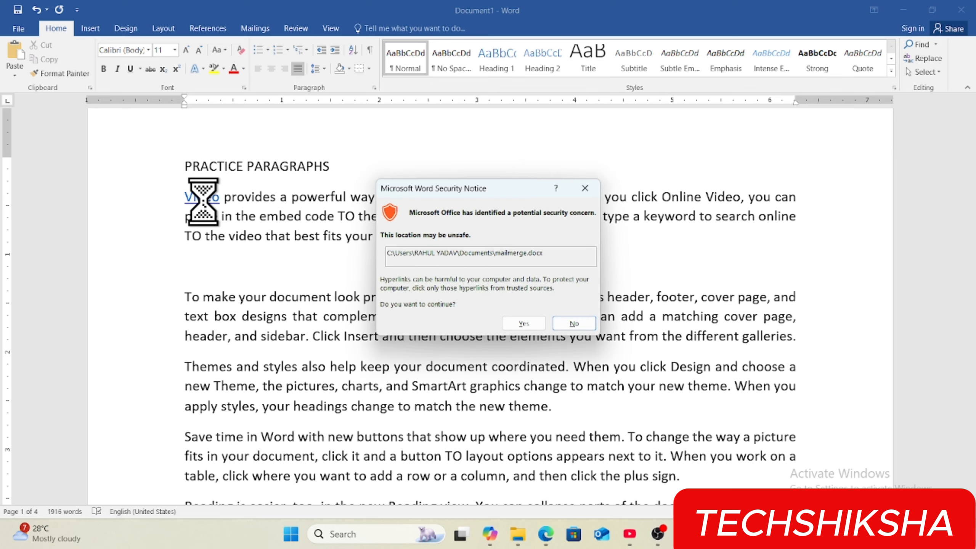
click(519, 324)
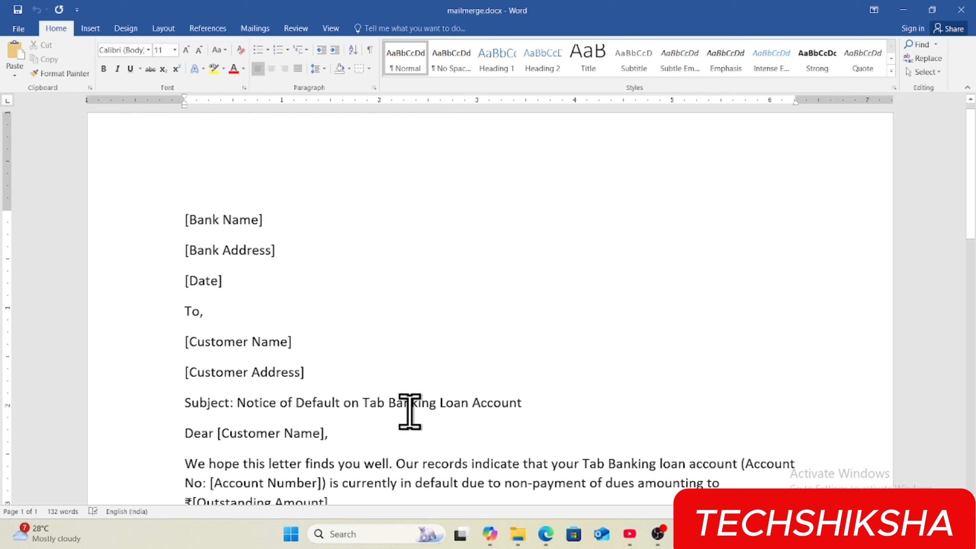
mouse_move(658, 534)
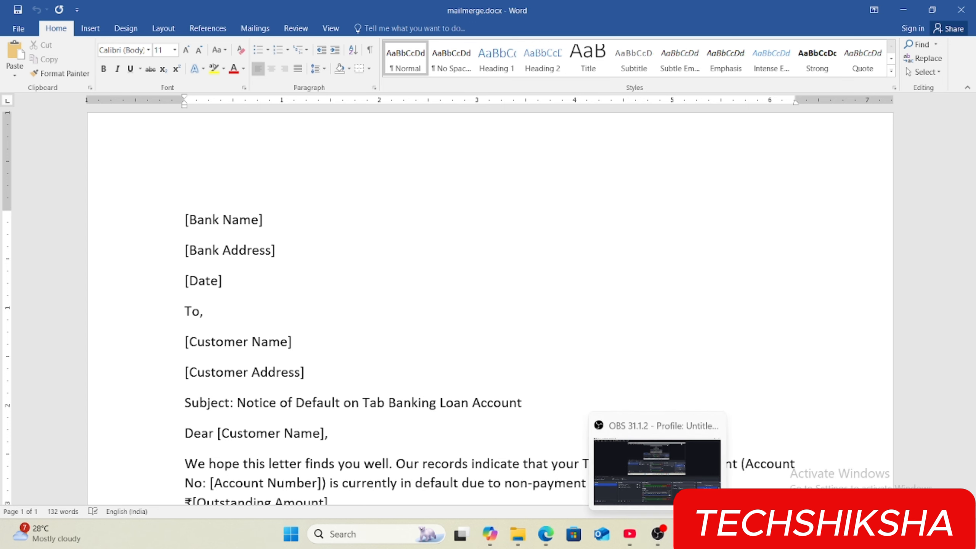
click(661, 498)
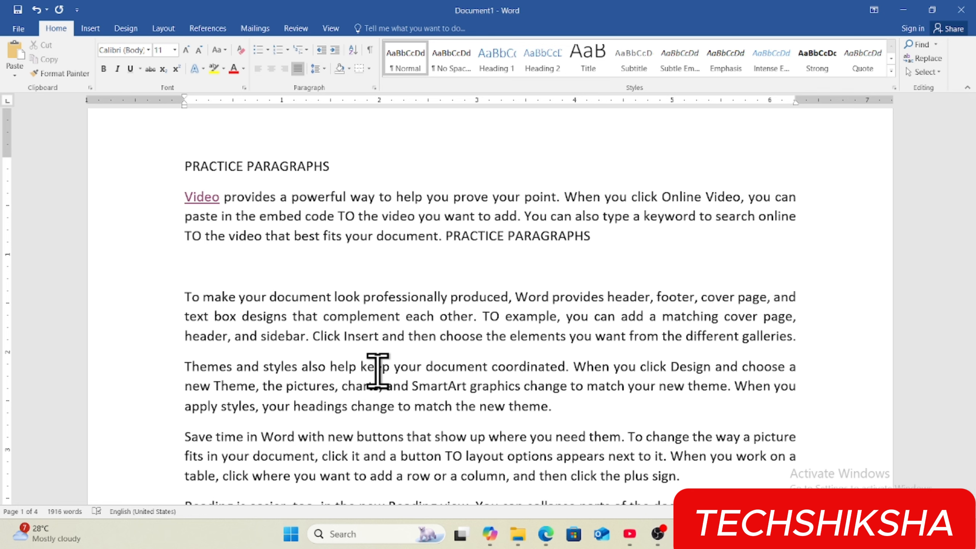
- Centre the first paragraph, which starts with the Video hyperlink
click(413, 336)
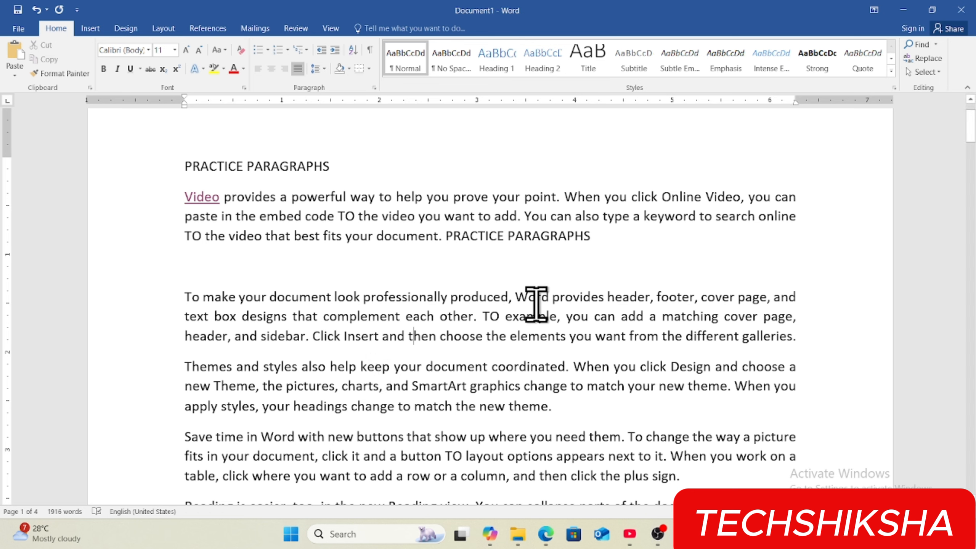
click(311, 223)
key(ctrl+e)
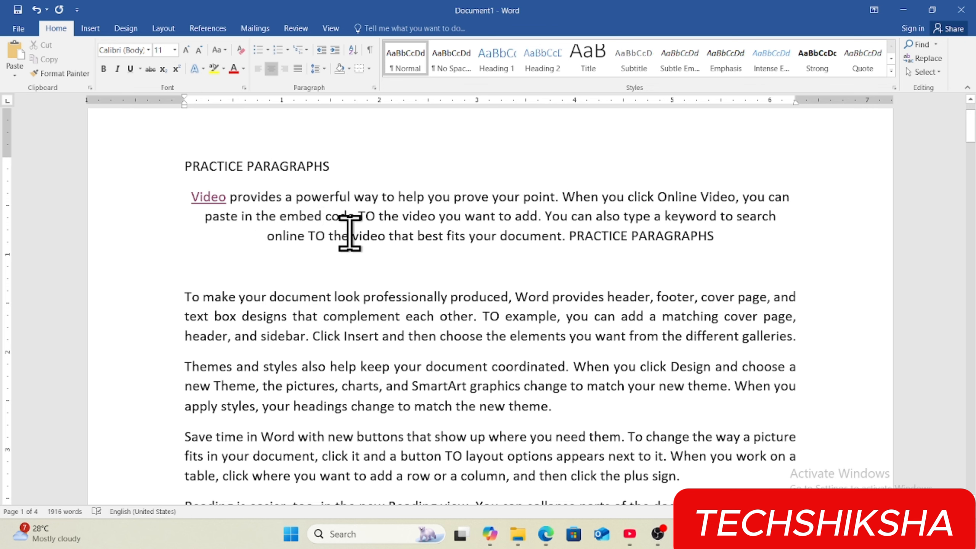
- Try justified and centred alignment on the empty line below the first paragraph, and set it to left-aligned
click(212, 272)
key(ctrl+j)
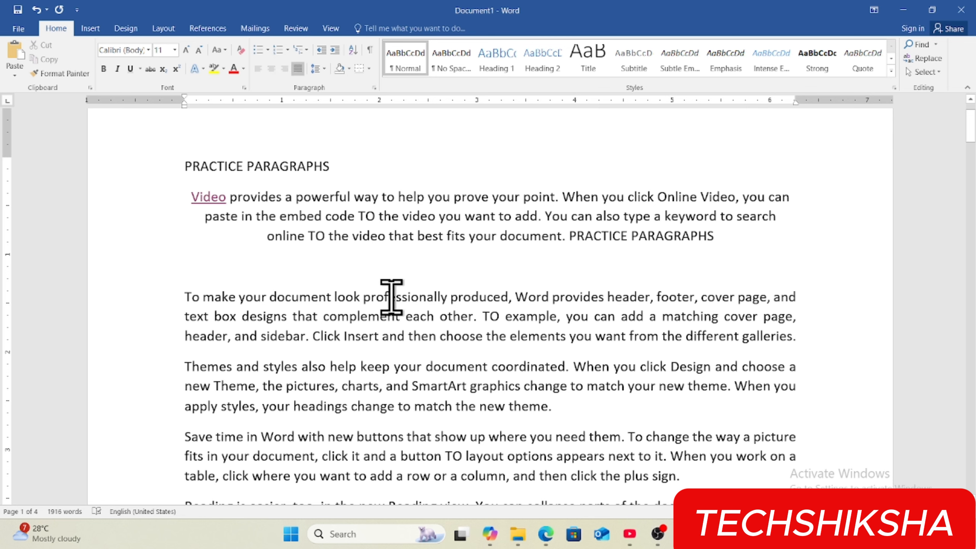
key(ctrl+e)
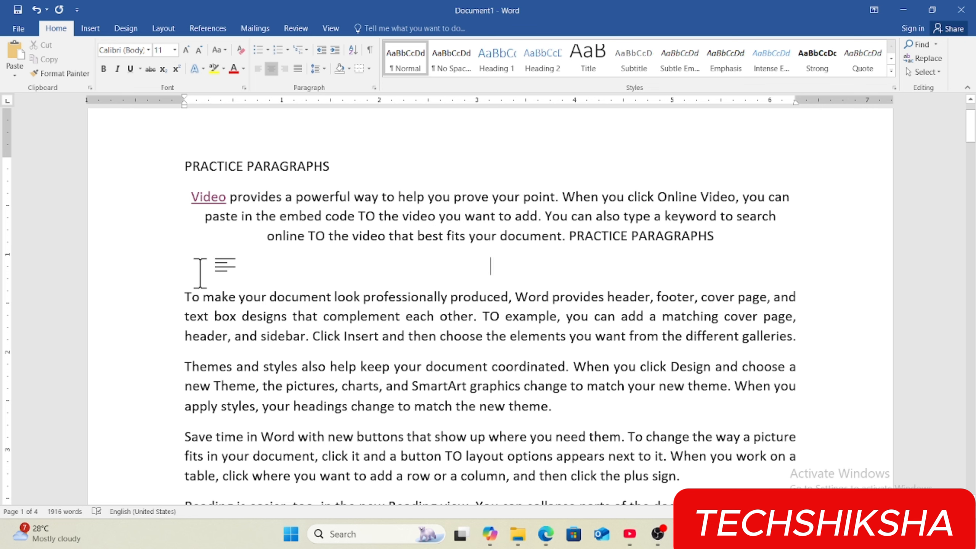
key(ctrl+l)
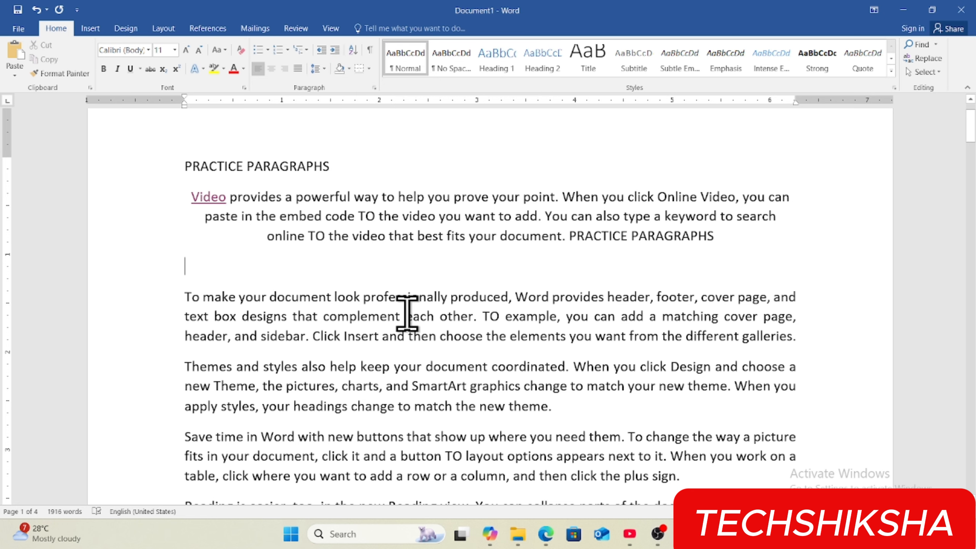
click(391, 322)
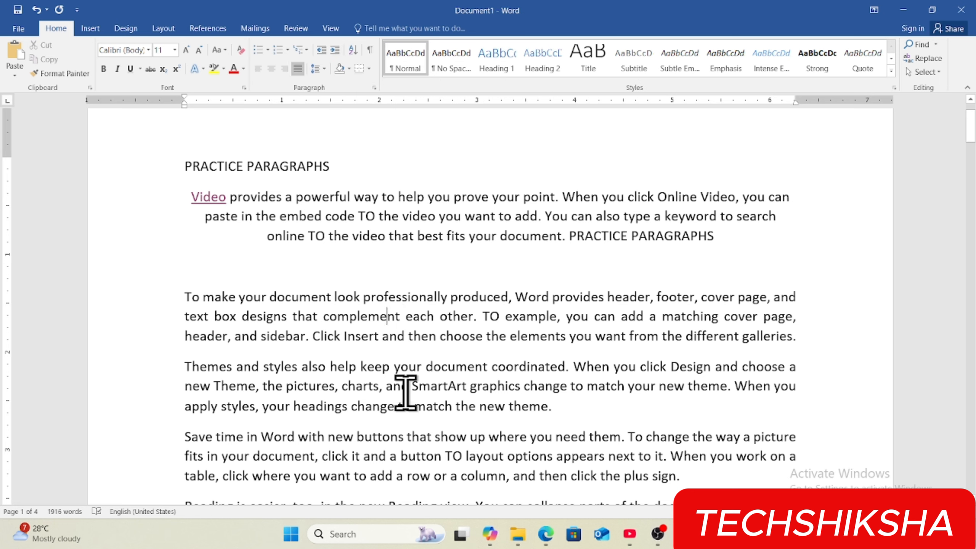
click(195, 261)
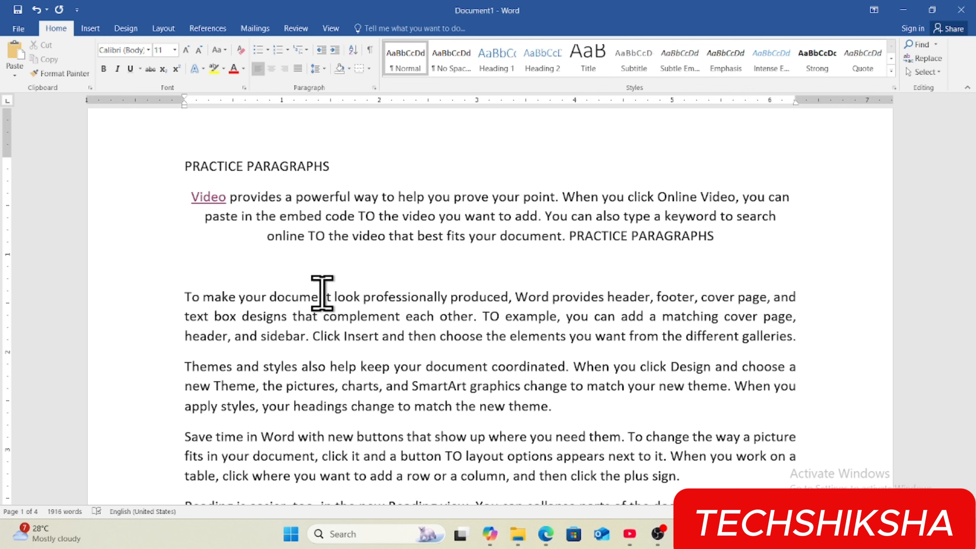
- Indent the paragraph beginning "To make your document look professionally produced" by two levels
click(186, 302)
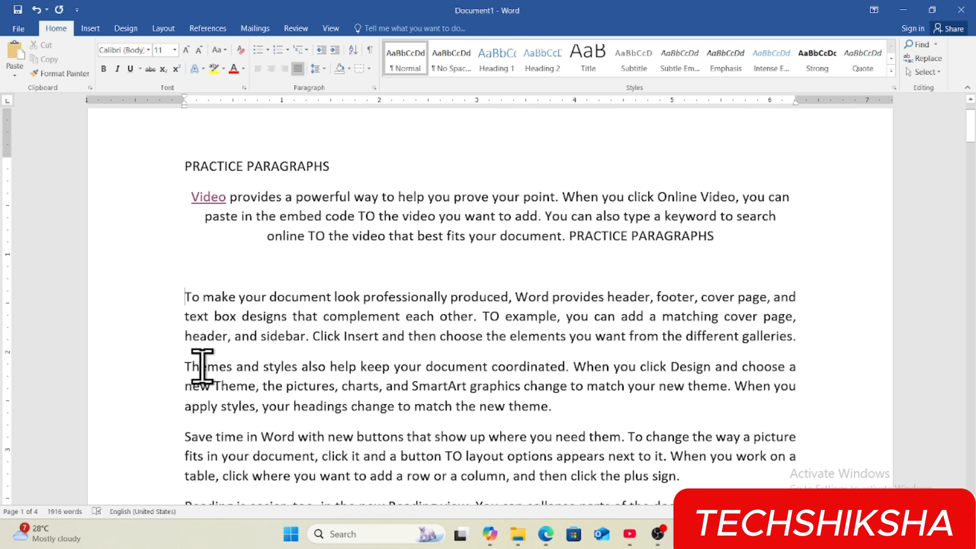
key(ctrl+m)
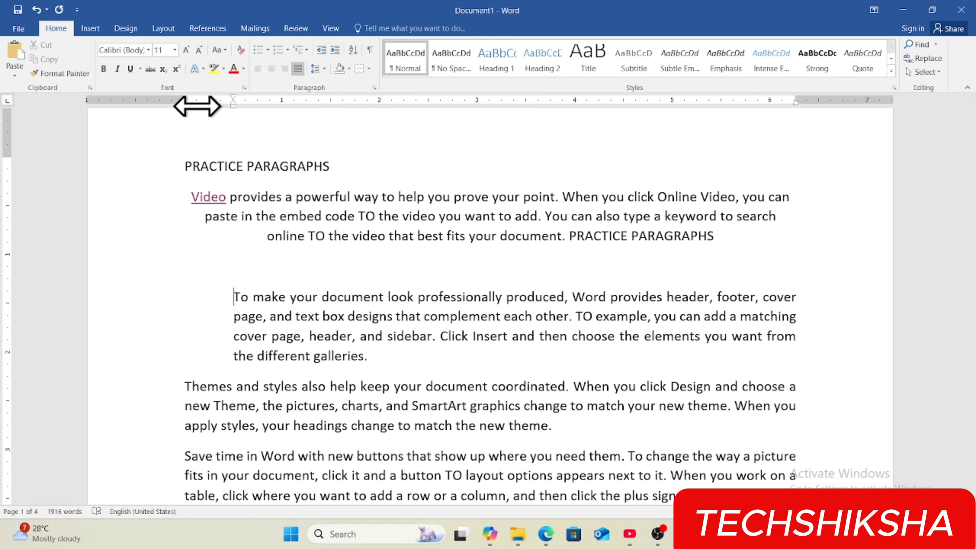
key(ctrl+m)
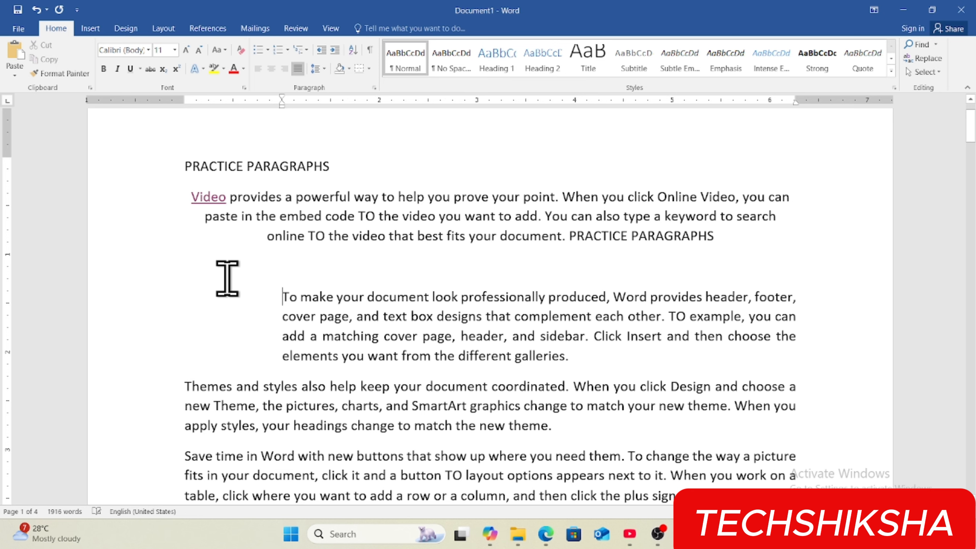
click(261, 298)
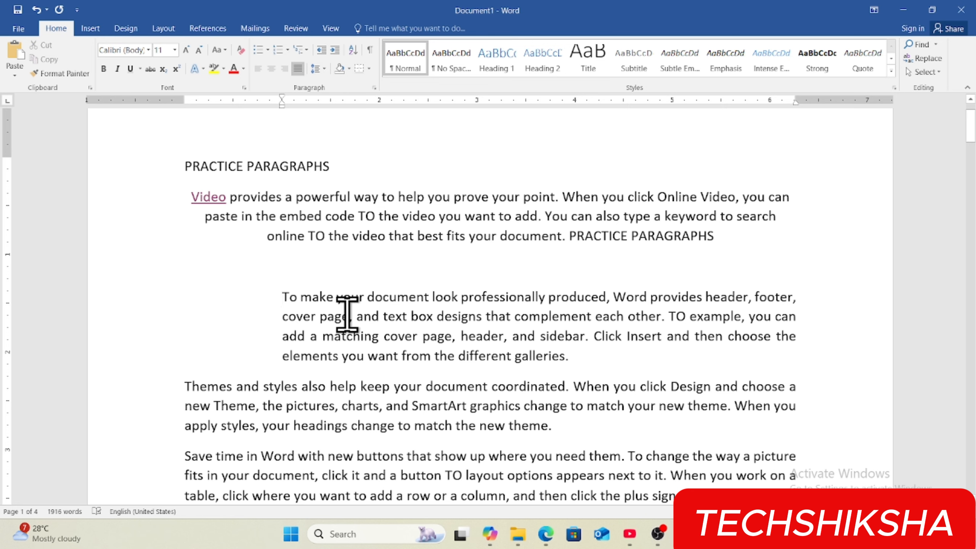
- Create a new blank document
click(233, 423)
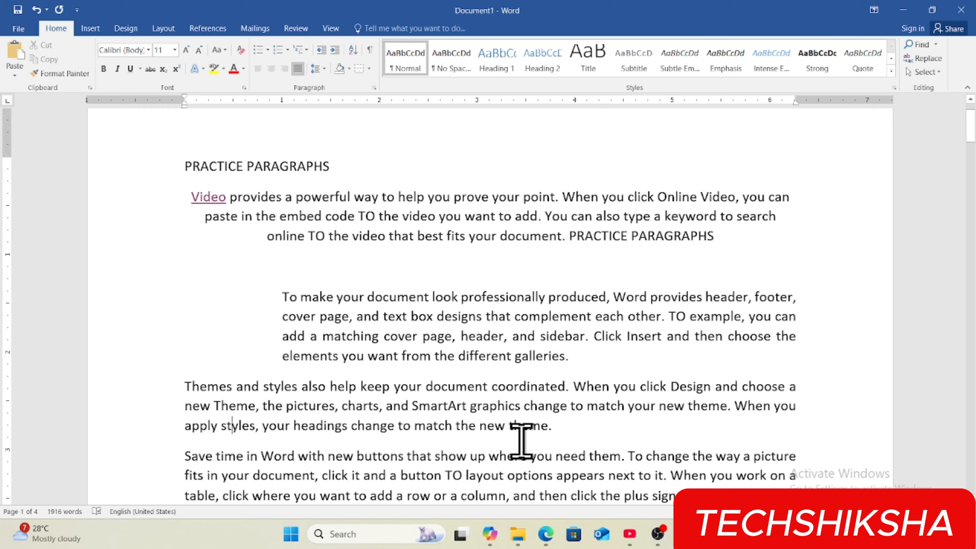
key(ctrl+n)
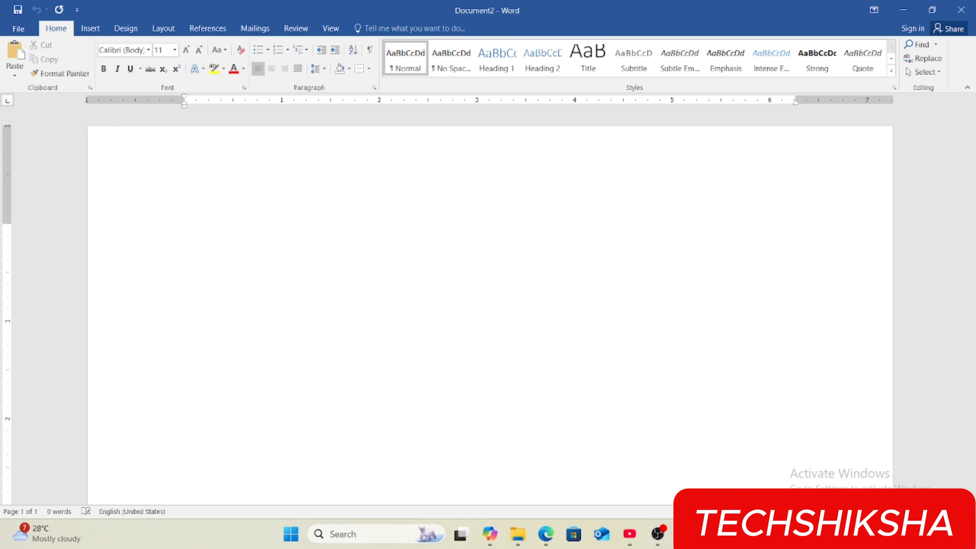
- Switch back to Document1 and reset the paragraph formatting of the indented paragraph beginning "To make your document look professionally produced"
click(684, 534)
click(581, 466)
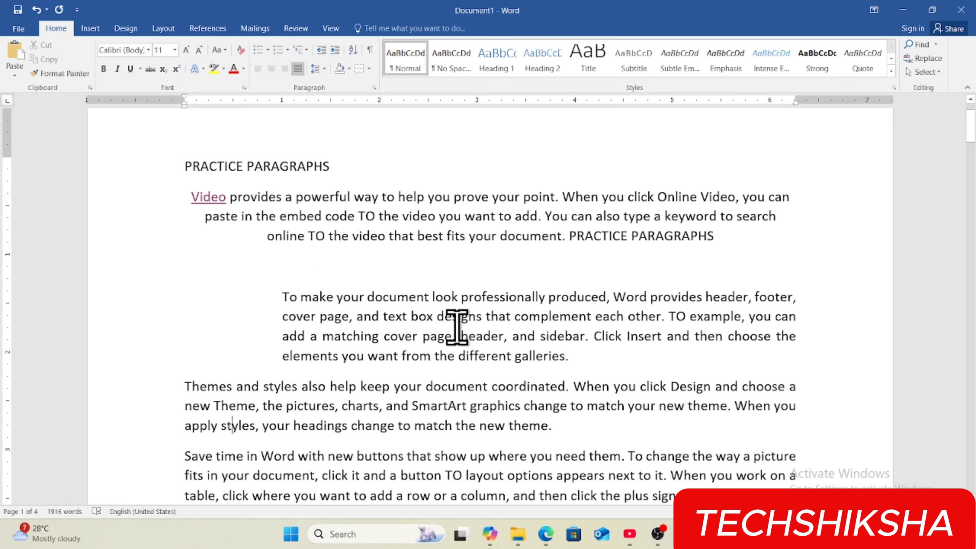
click(285, 304)
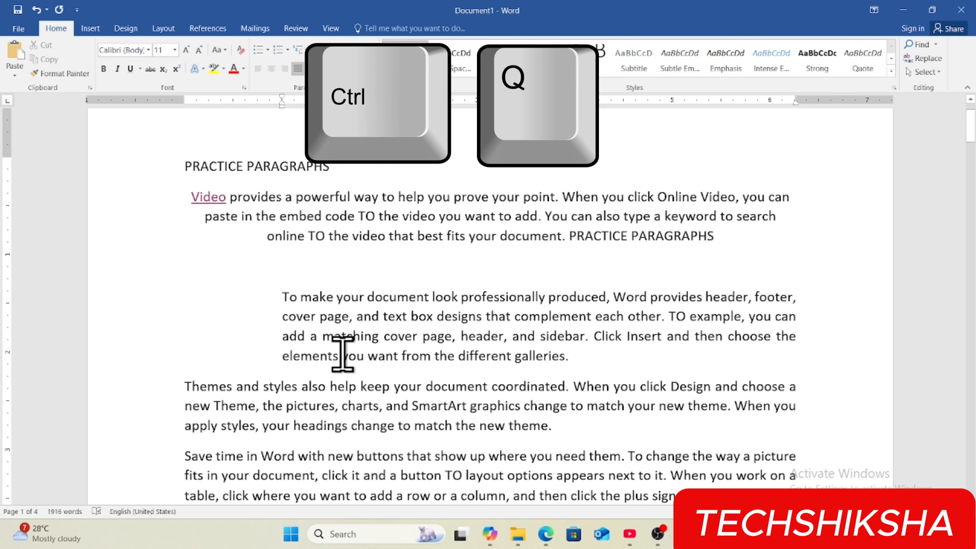
key(ctrl+q)
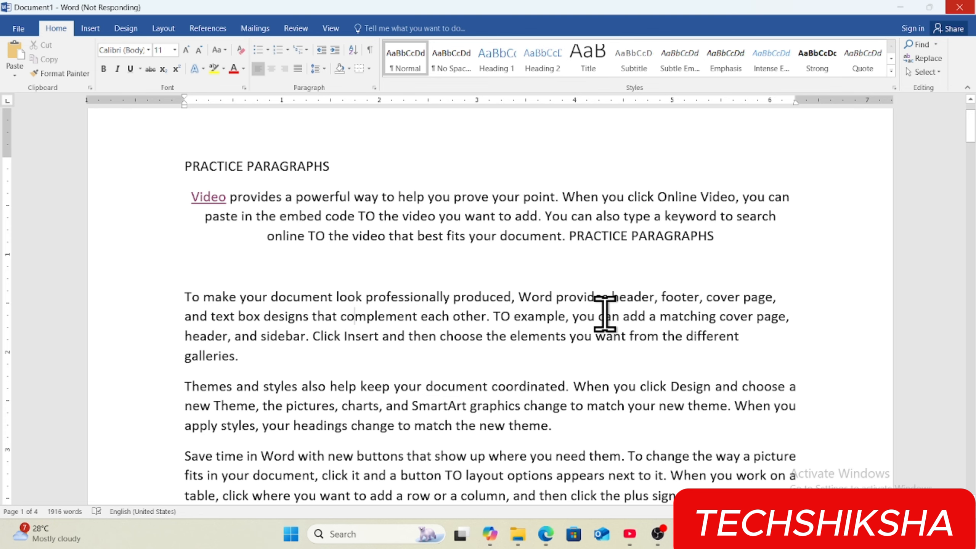
- Open the print settings, choose Custom Print as the page range, look at the orientation choices, and return to the document without printing
key(ctrl+p)
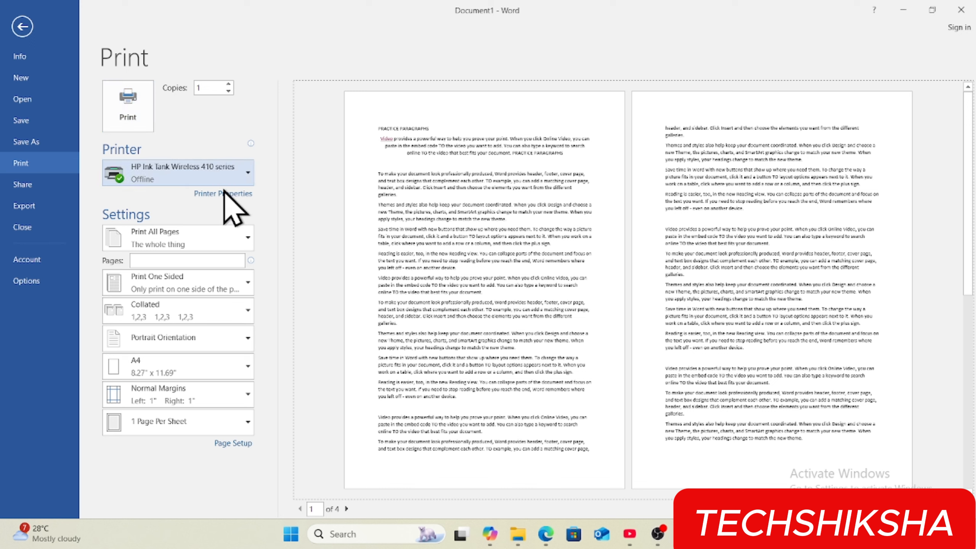
click(217, 241)
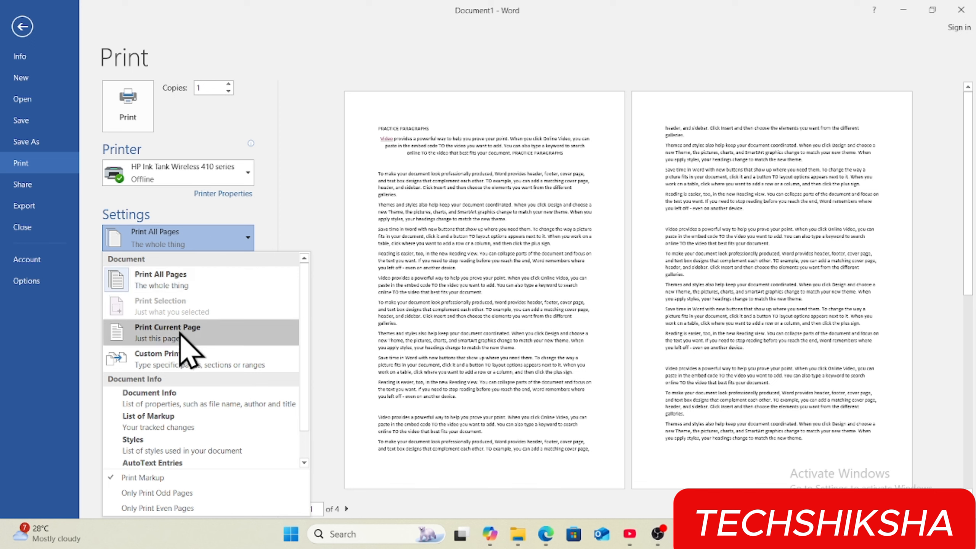
click(167, 358)
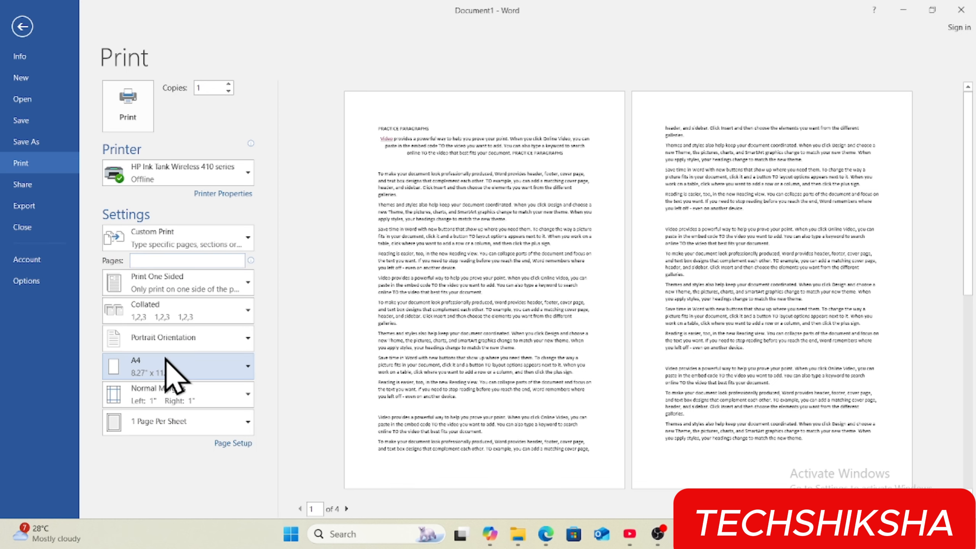
click(238, 346)
click(235, 340)
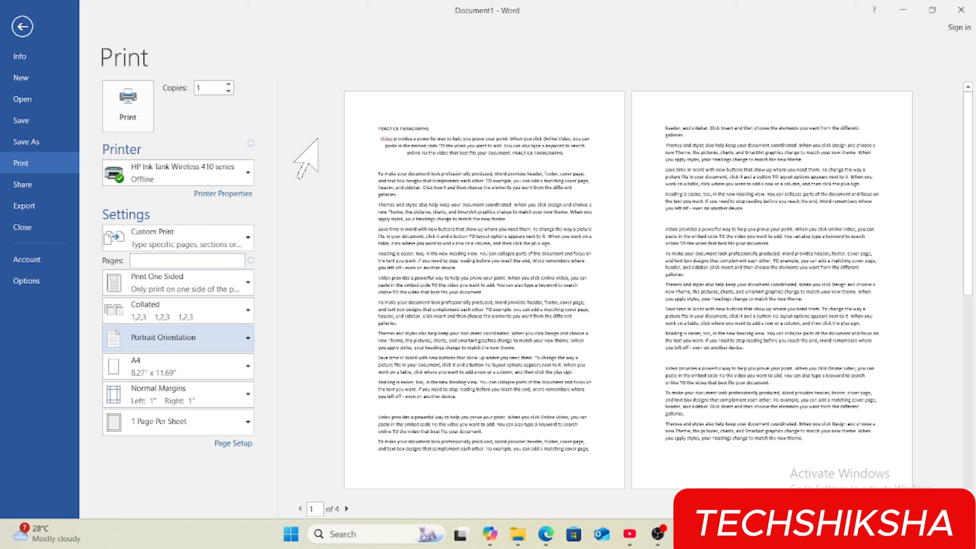
click(31, 28)
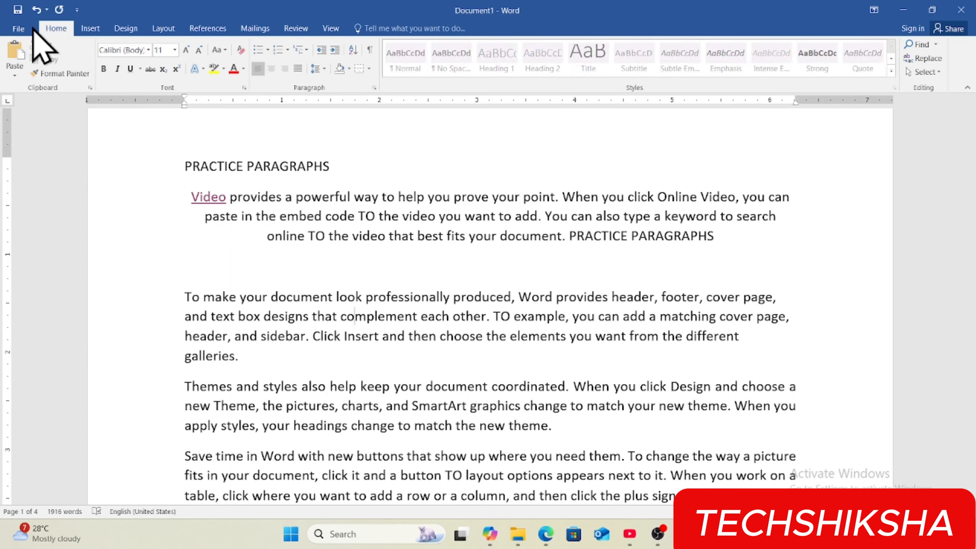
- Bring up the Open page, view the Documents folder on This PC, and return to the document without opening a file
click(392, 243)
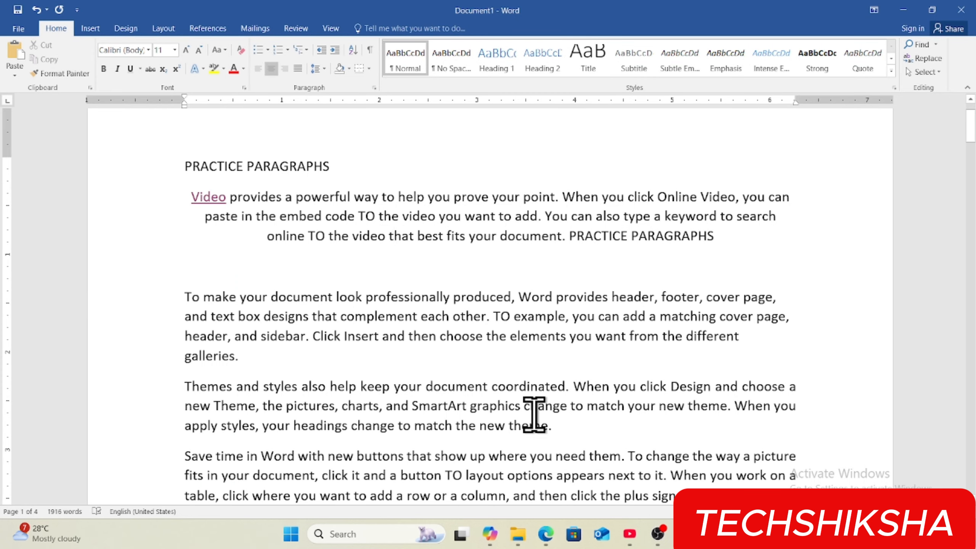
key(ctrl+o)
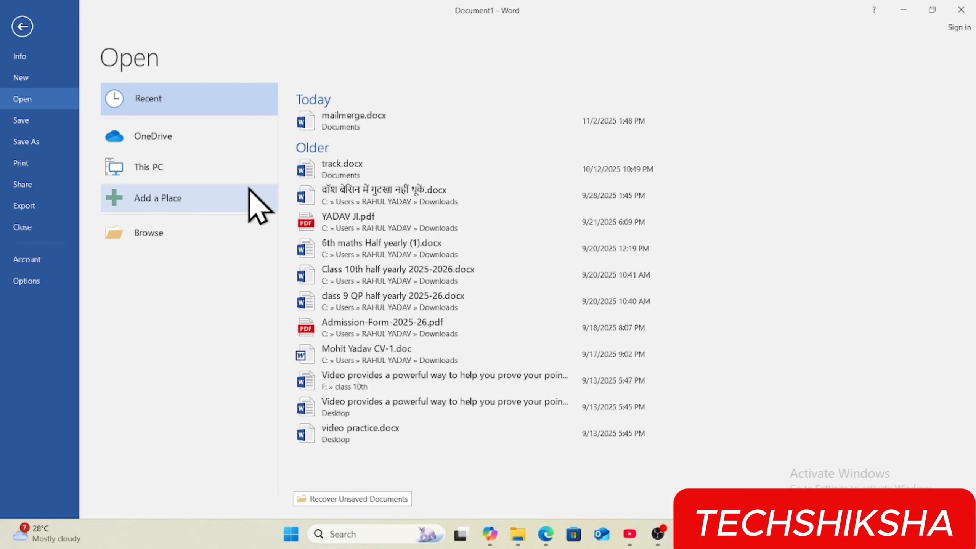
click(226, 166)
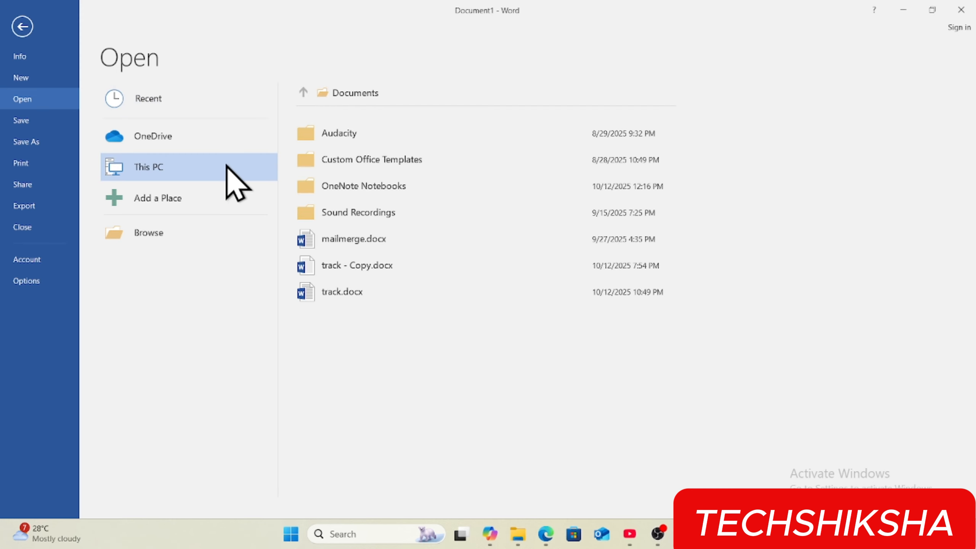
click(22, 27)
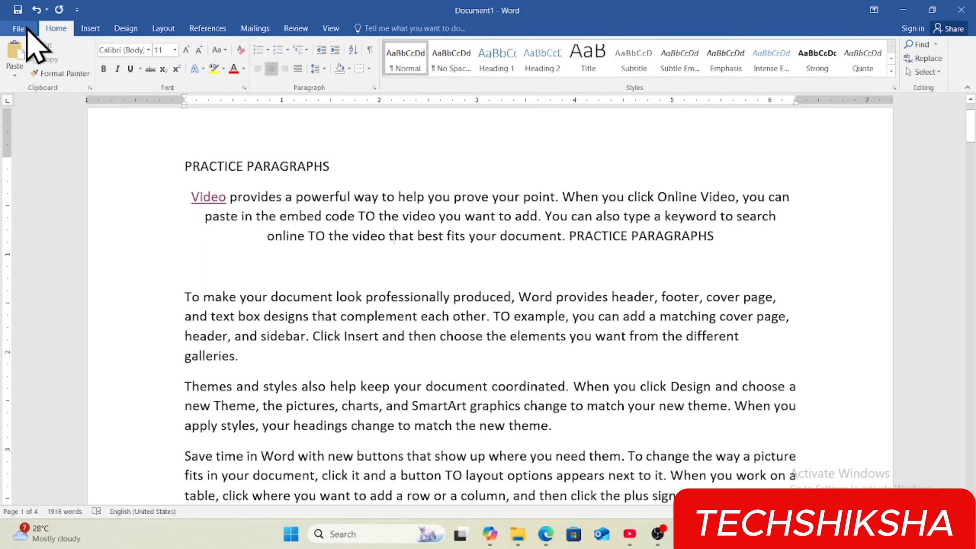
click(441, 350)
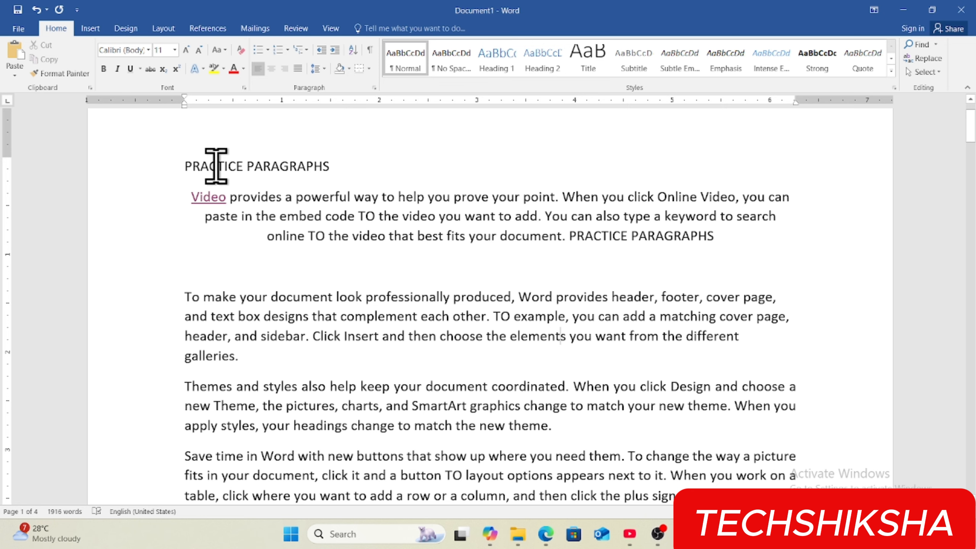
- Insert a right-aligned line reading "RASHTRA VADI PARTY" above the paragraph that starts with the Video hyperlink
click(186, 201)
key(Return)
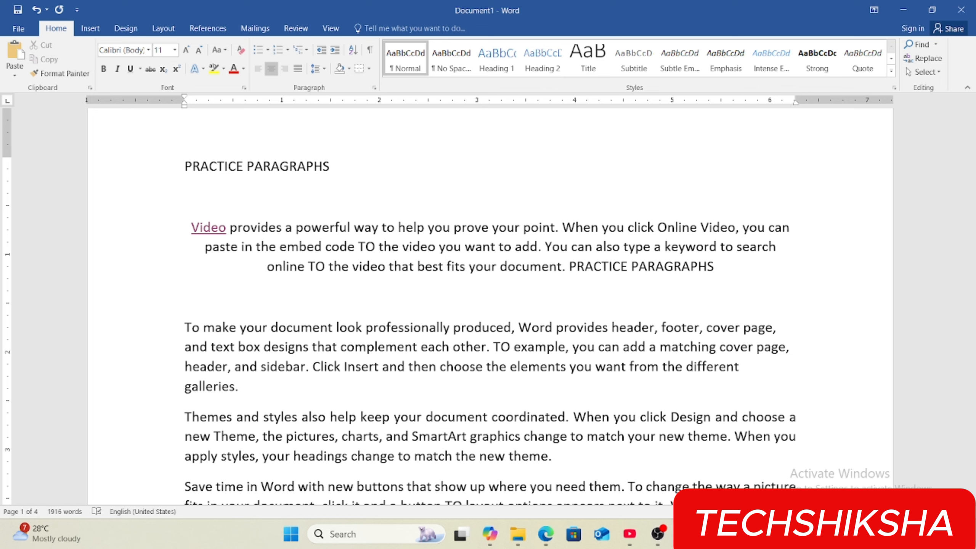
key(ctrl+r)
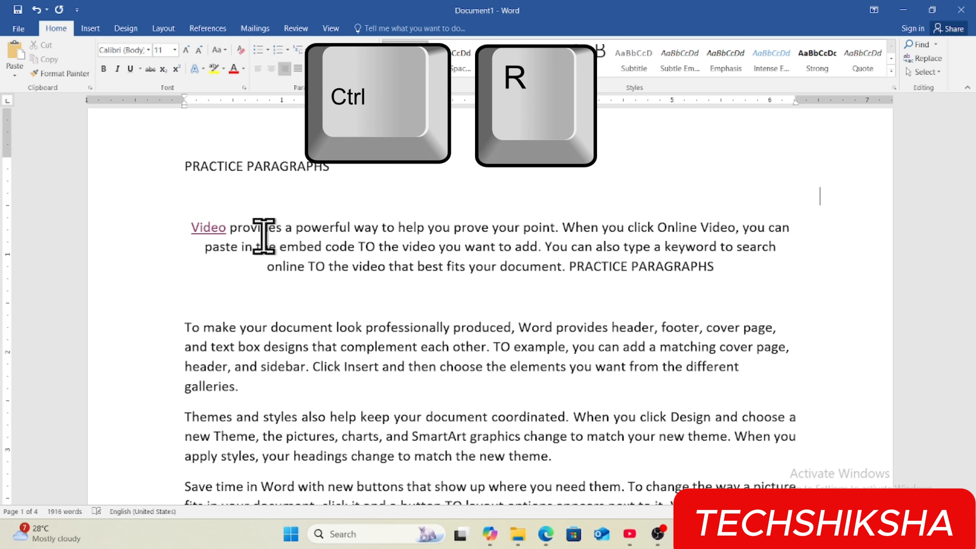
text(RA)
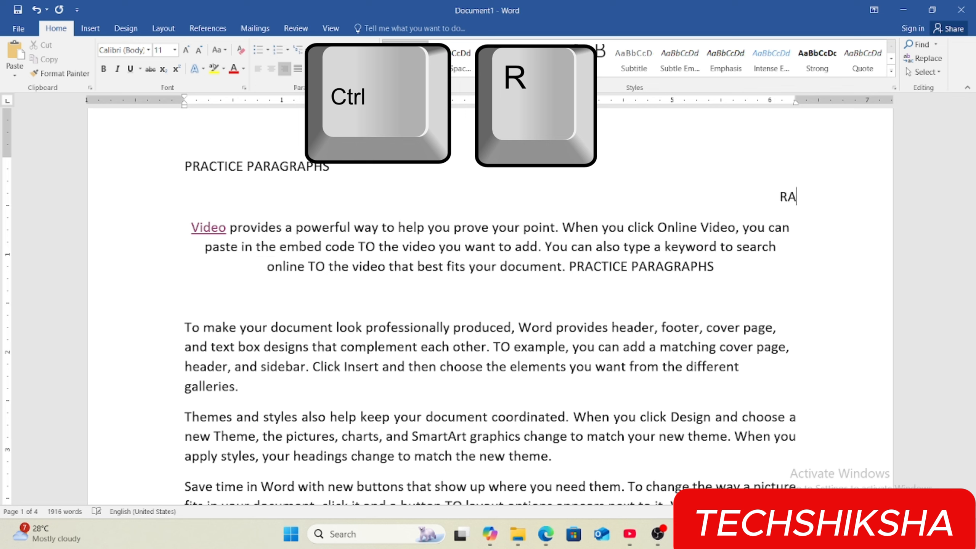
text(SHT)
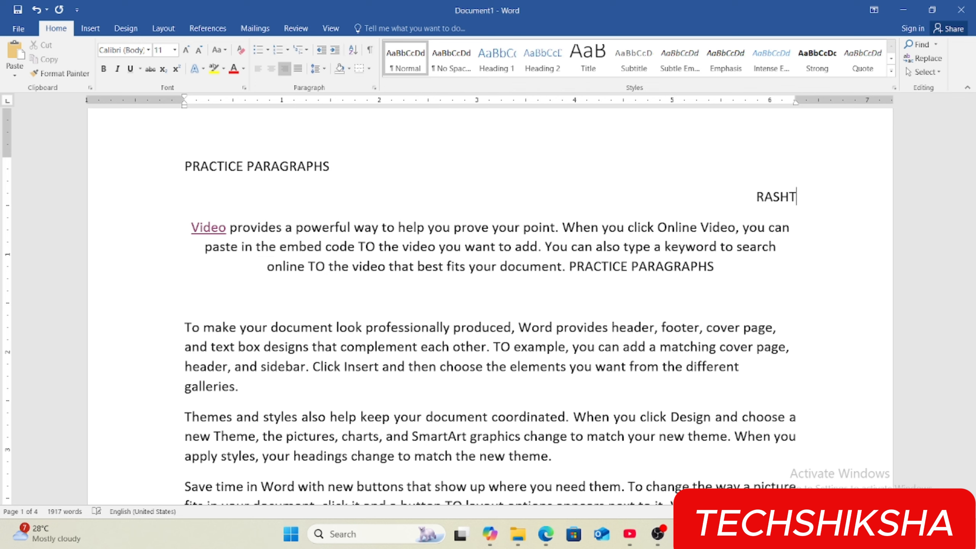
text(RA VADI PARTY)
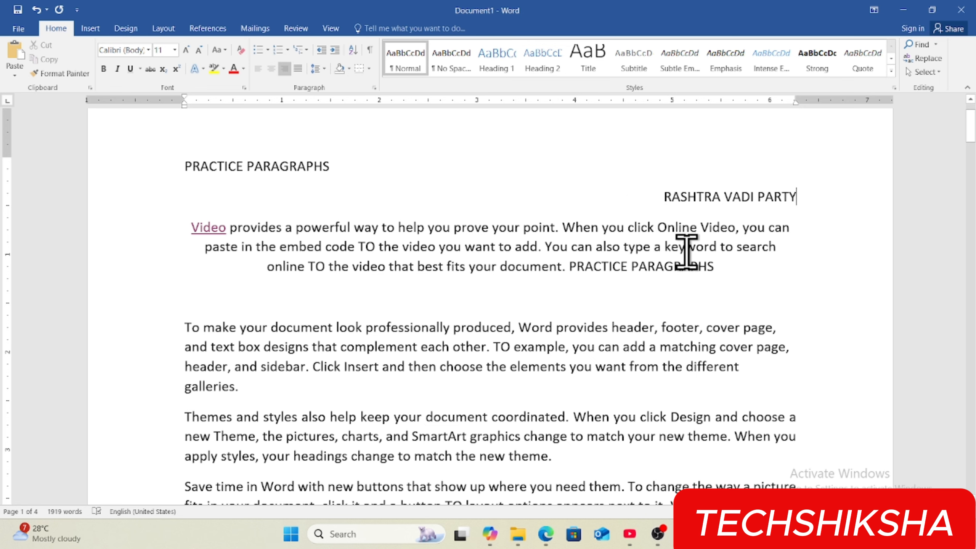
- View the Save As locations for the document and return without saving
click(639, 301)
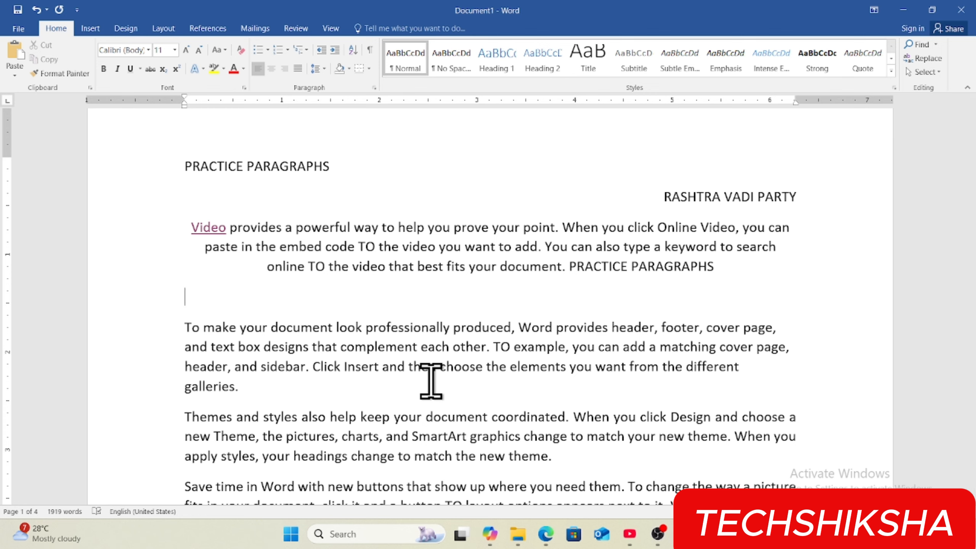
key(ctrl+s)
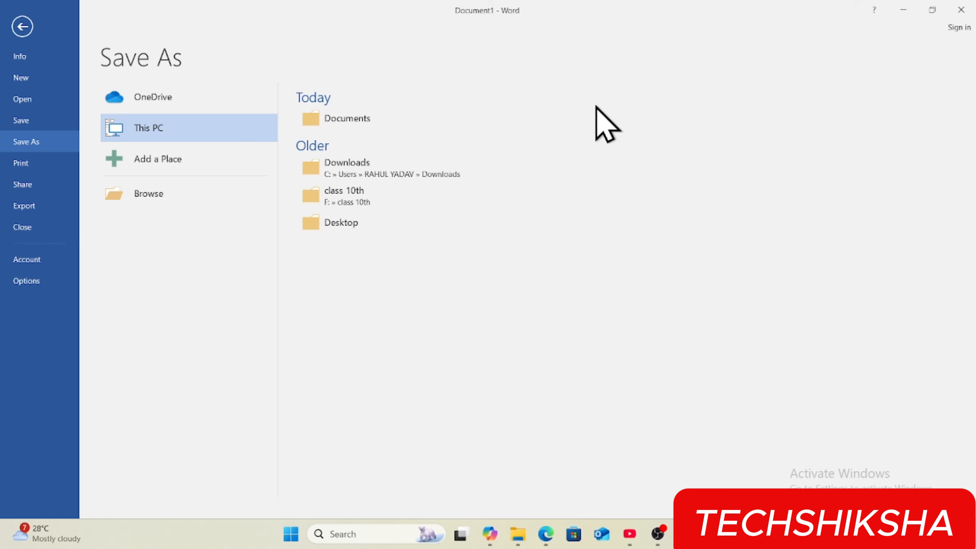
click(24, 31)
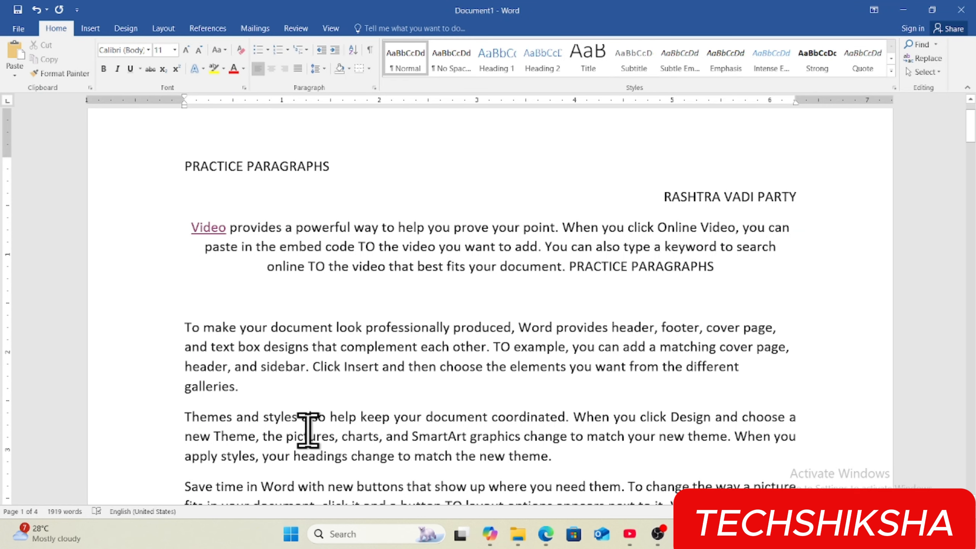
- Apply a three-level hanging indent to the paragraph beginning "To make your document look professionally produced"
click(284, 397)
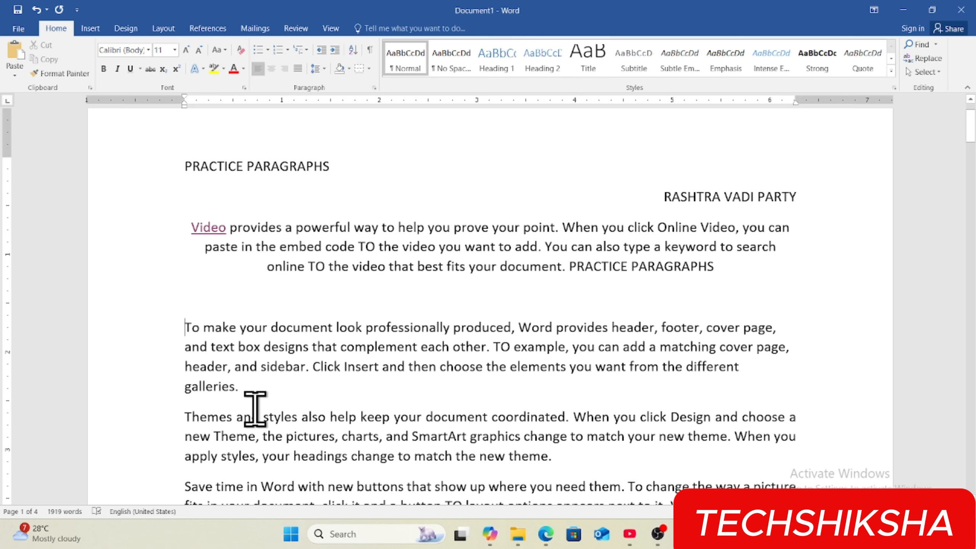
key(ctrl+t)
key(ctrl+t)
key(ctrl+t)
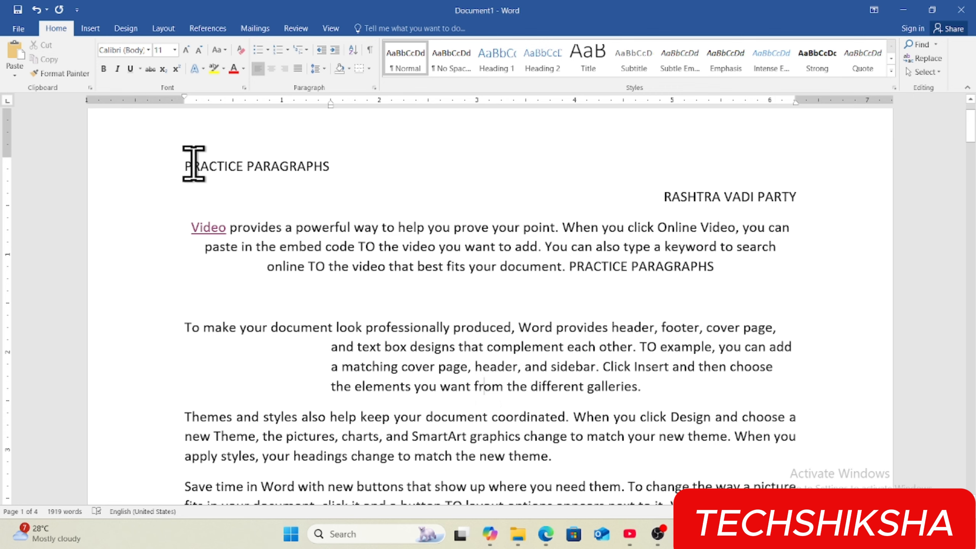
- Underline the heading PRACTICE PARAGRAPHS, toggling the underline off and on again, and deselect it
drag(184, 166, 304, 178)
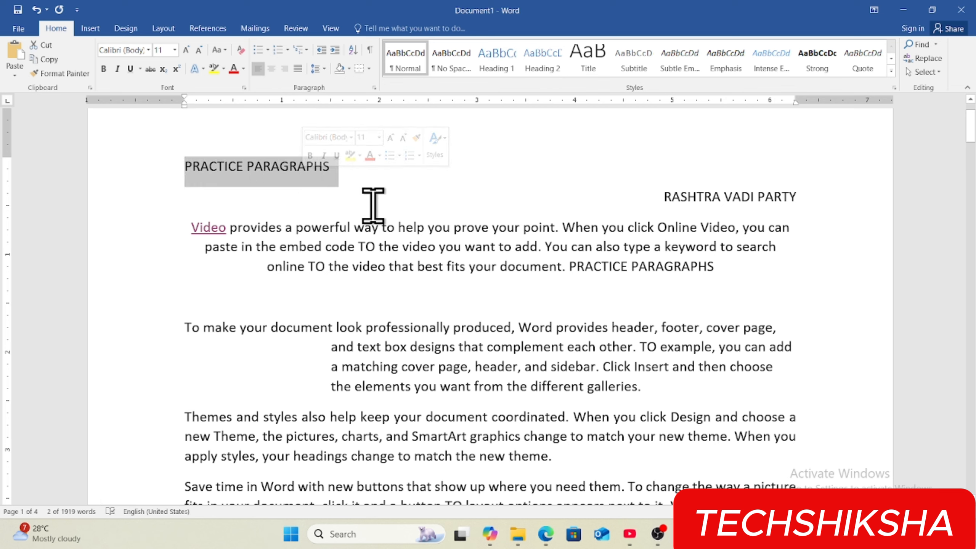
key(ctrl+u)
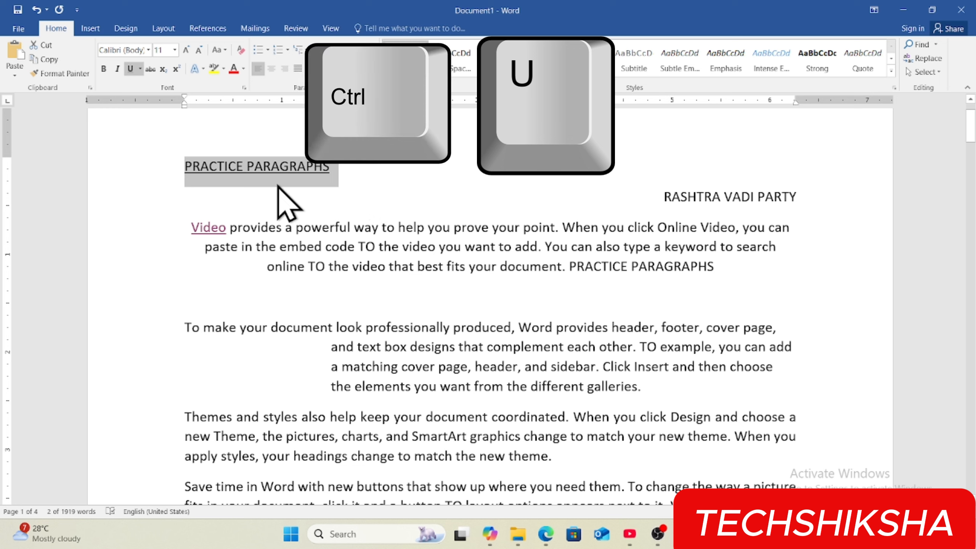
key(ctrl+u)
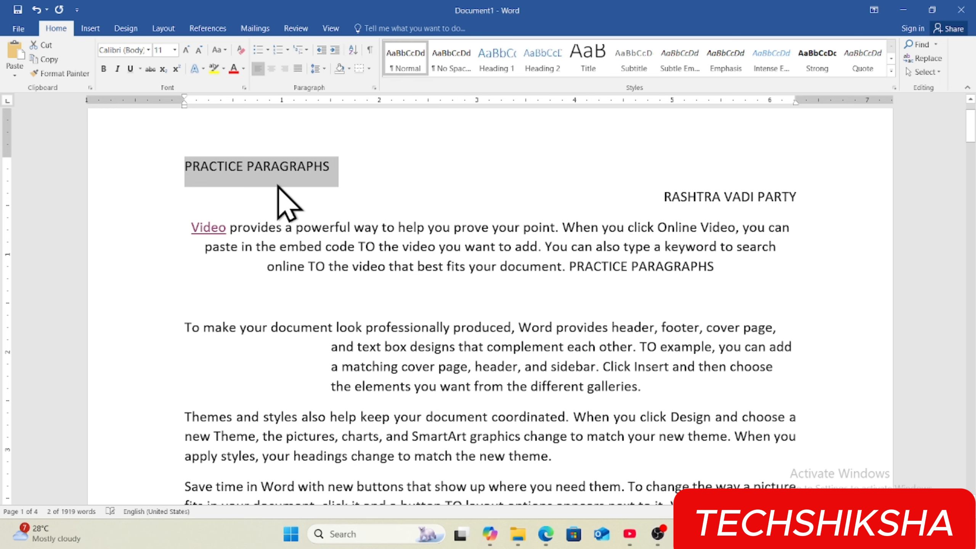
key(ctrl+u)
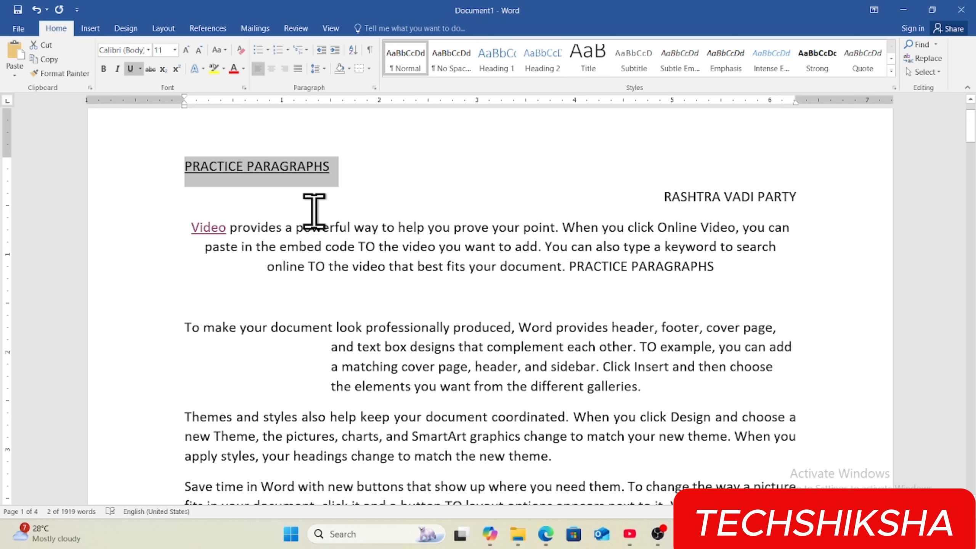
click(471, 275)
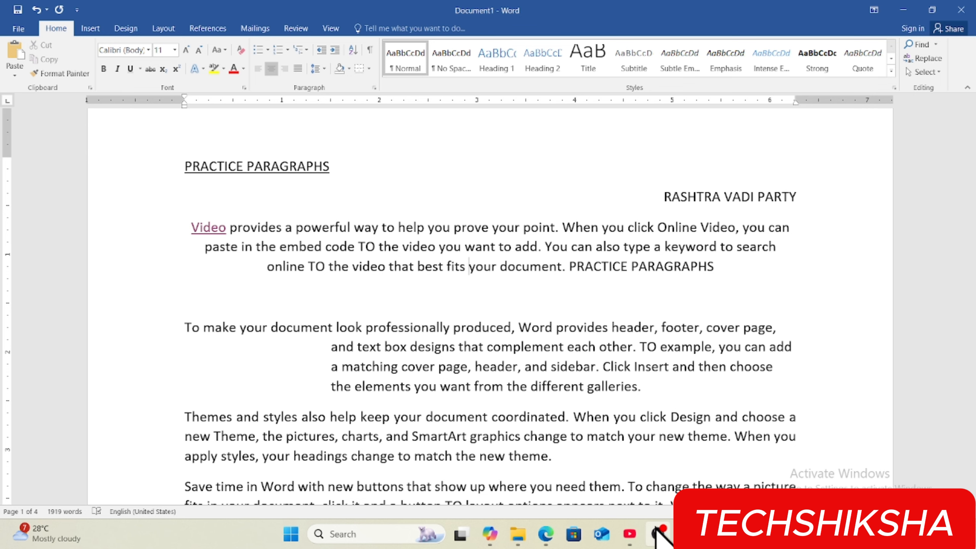
- Close Document1 without saving its changes
mouse_move(657, 534)
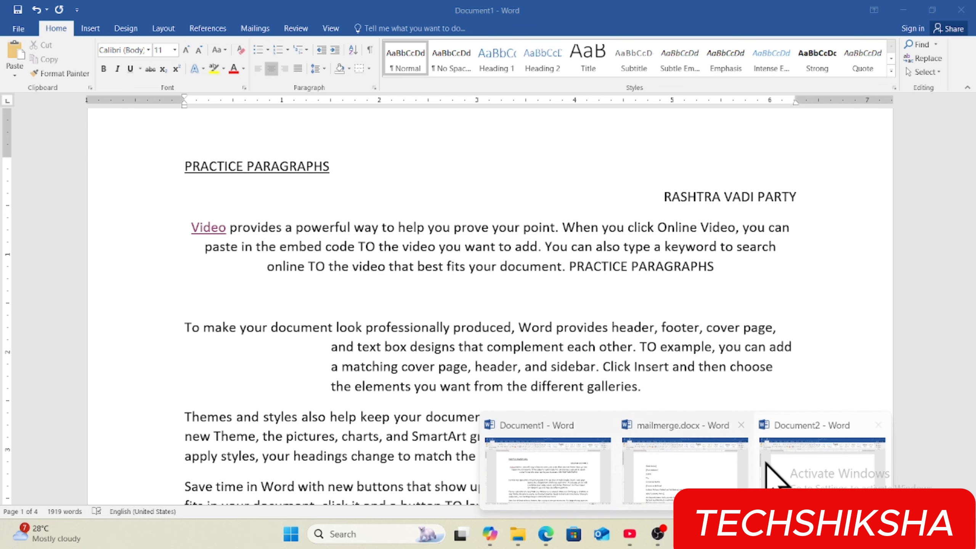
click(584, 471)
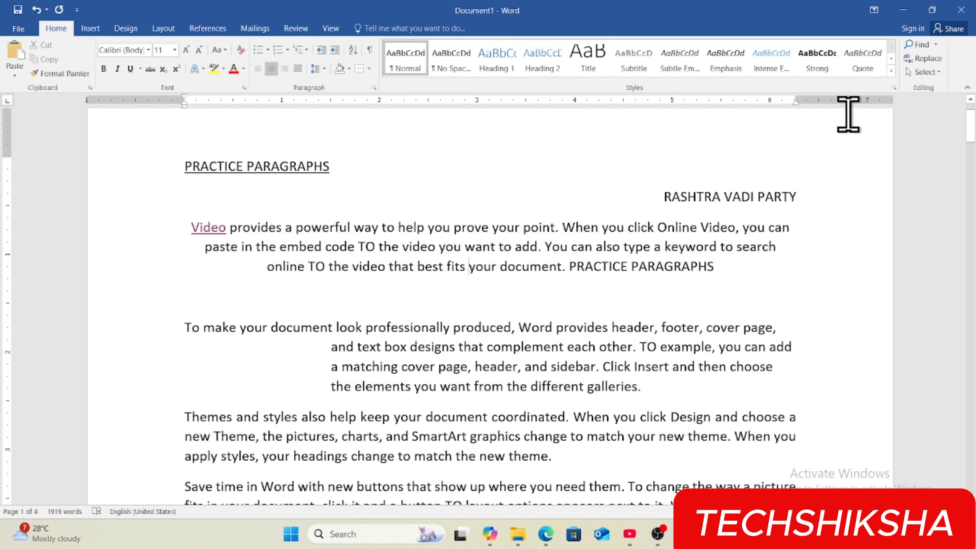
key(ctrl+w)
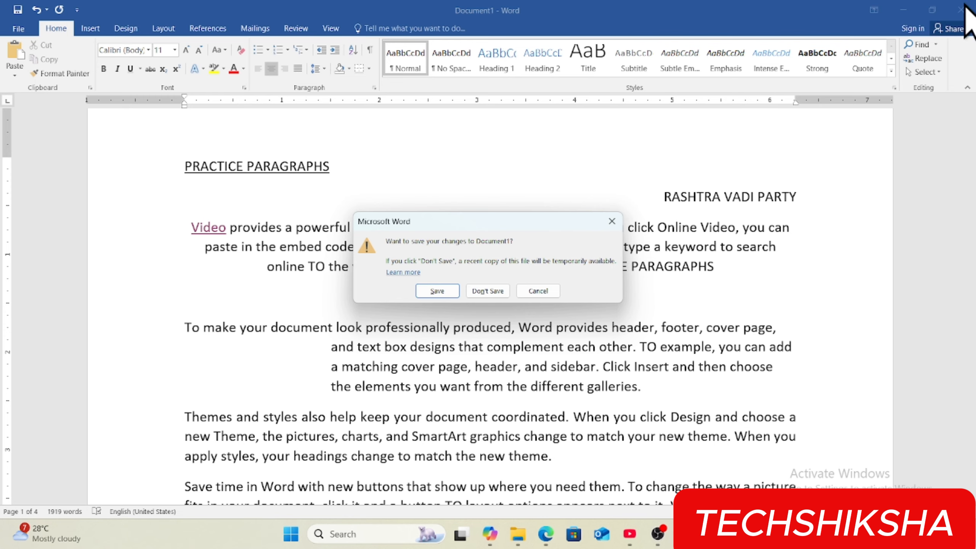
click(487, 291)
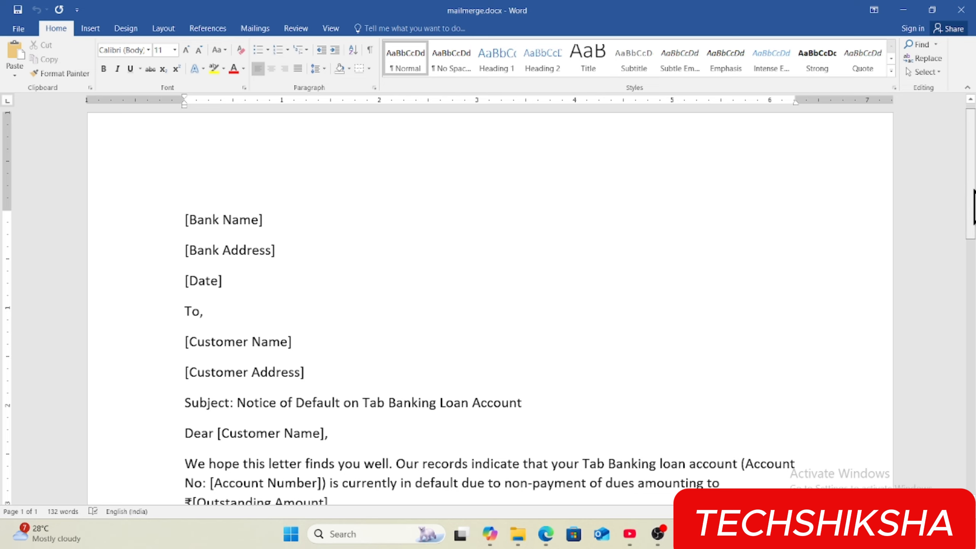
- Cut the [Bank Name] line from the start of the letter in mailmerge.docx
drag(974, 190, 971, 211)
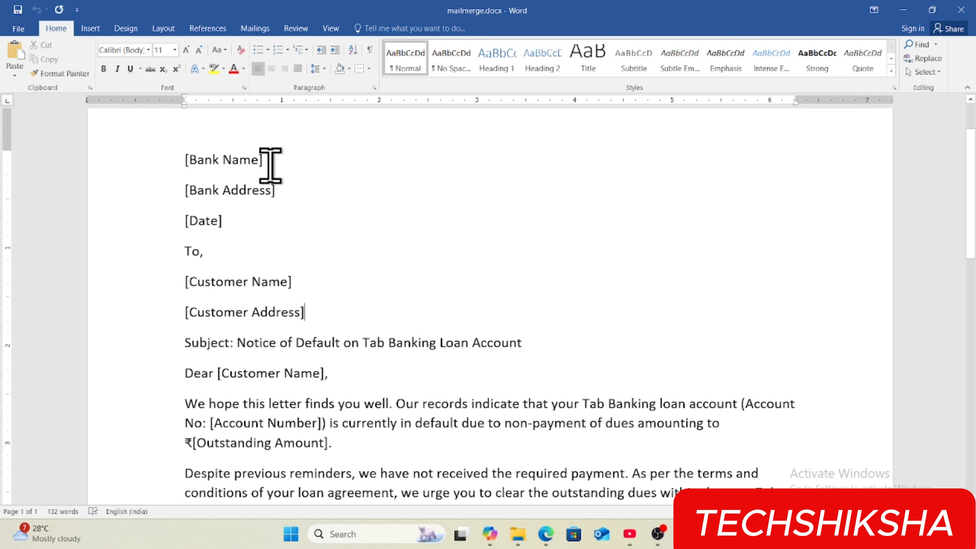
drag(179, 159, 267, 168)
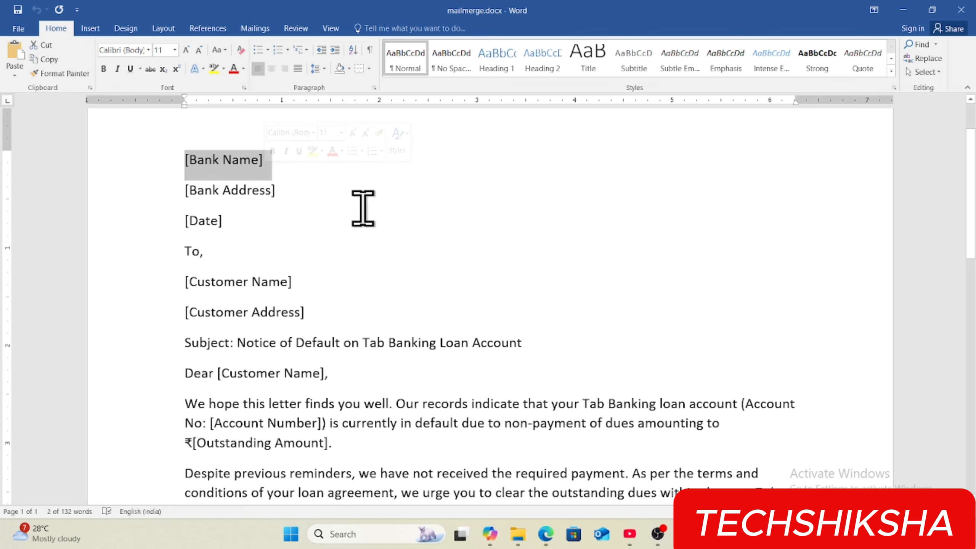
key(ctrl+x)
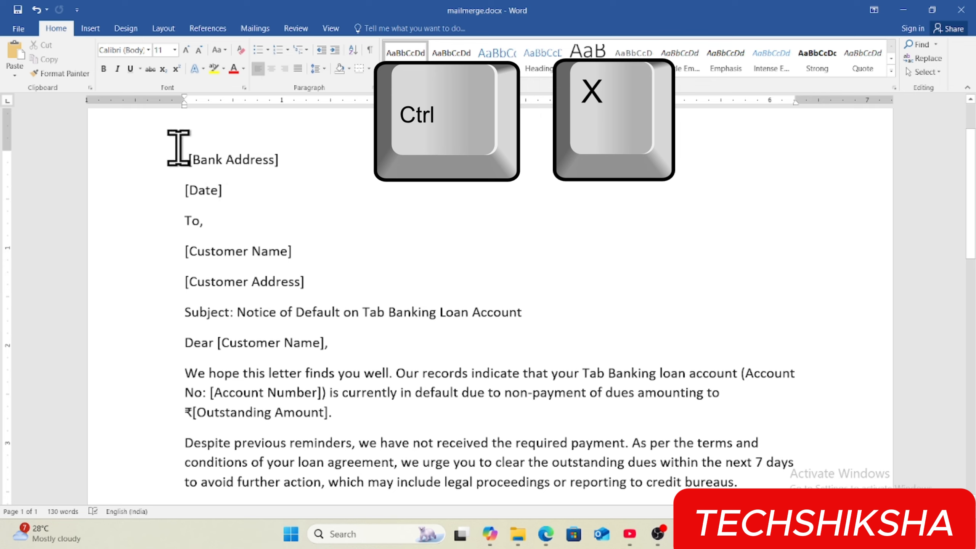
- Paste the cut [Bank Name] line on a new line directly below the [Customer Name] line above the subject
click(329, 259)
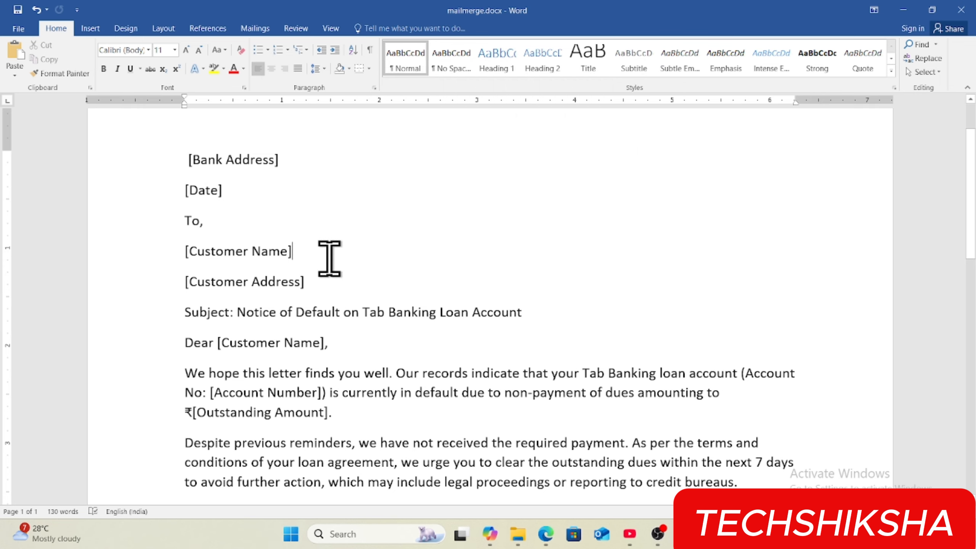
key(Return)
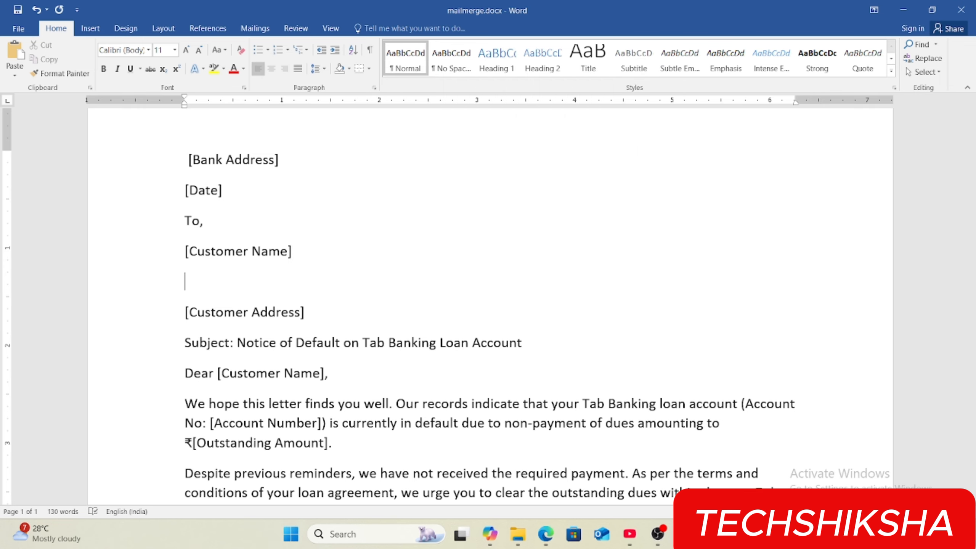
key(ctrl+v)
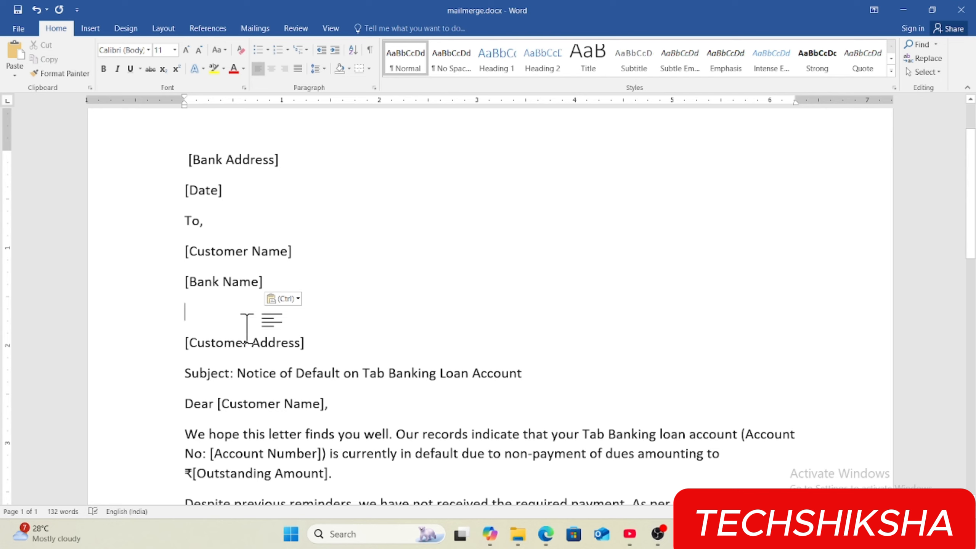
click(462, 282)
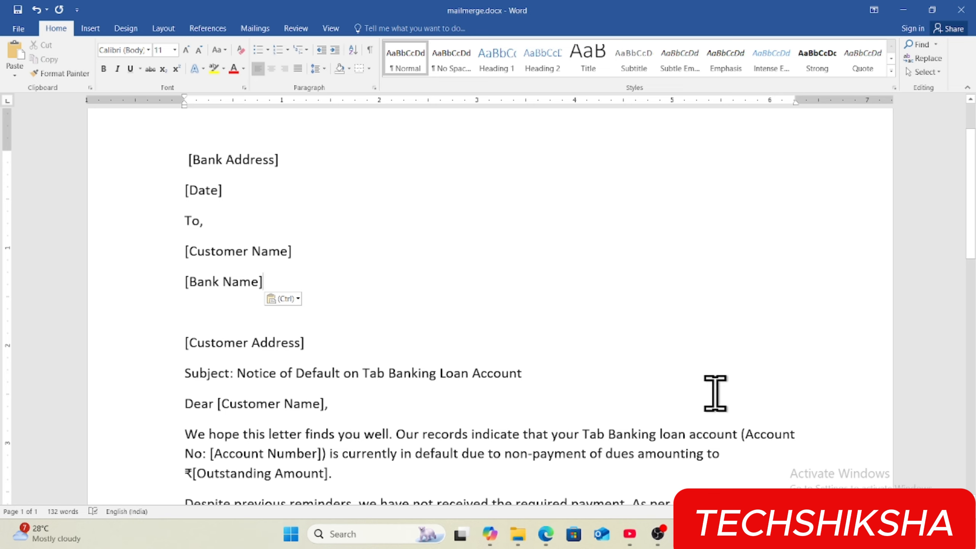
click(544, 385)
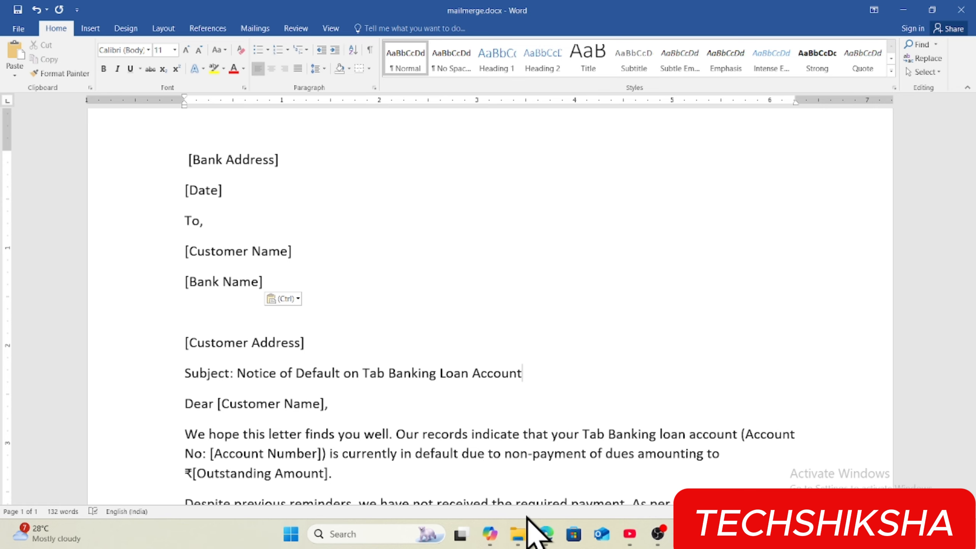
- Undo the paste, the added blank line and the cut to restore [Bank Name] at the start of the letter
key(ctrl+z)
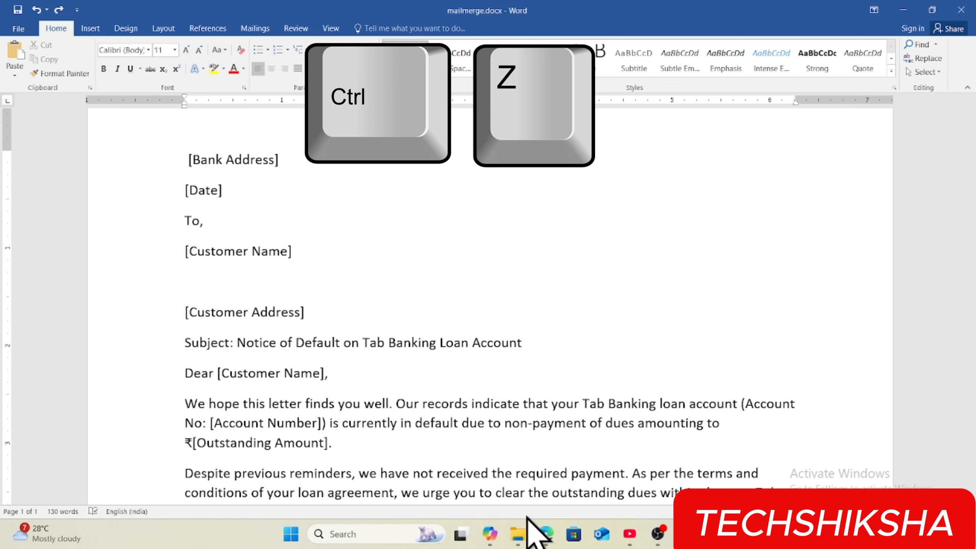
key(ctrl+z)
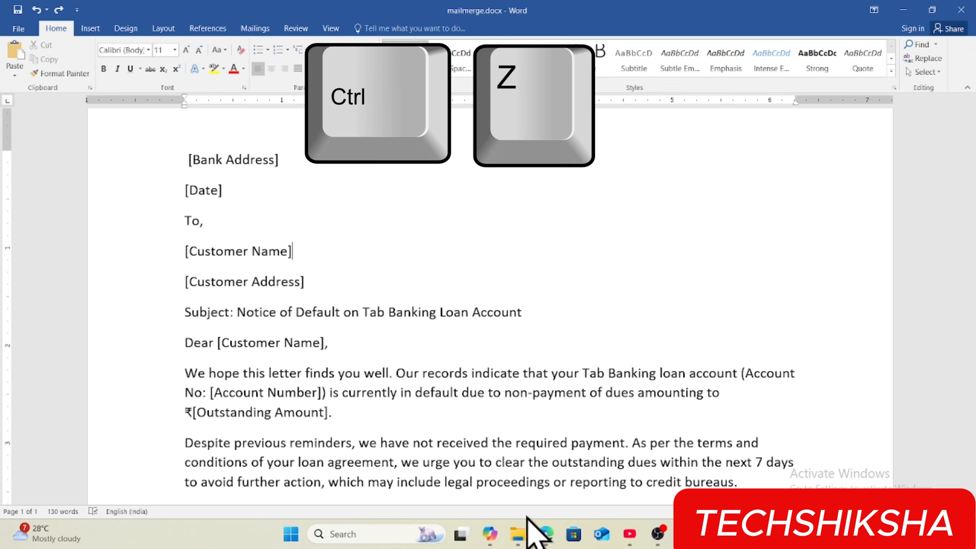
key(ctrl+z)
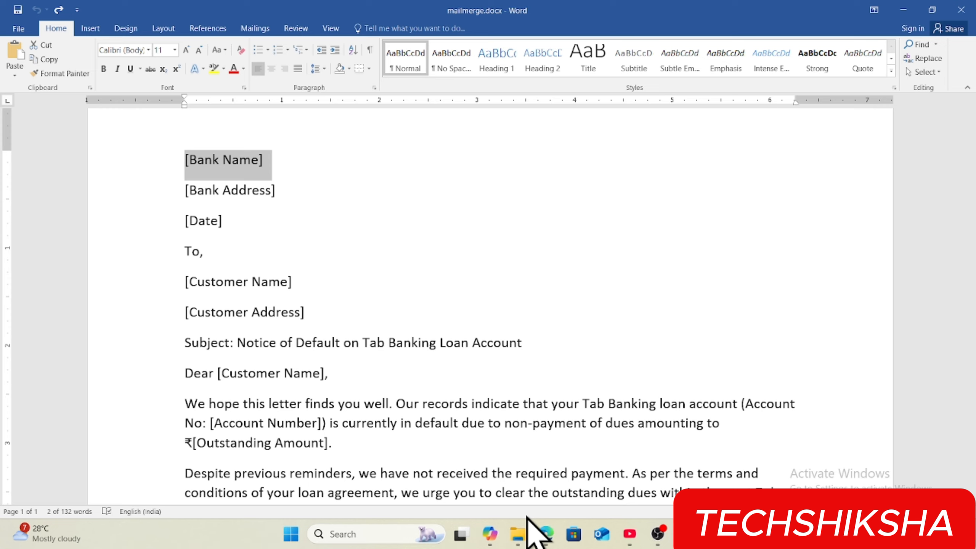